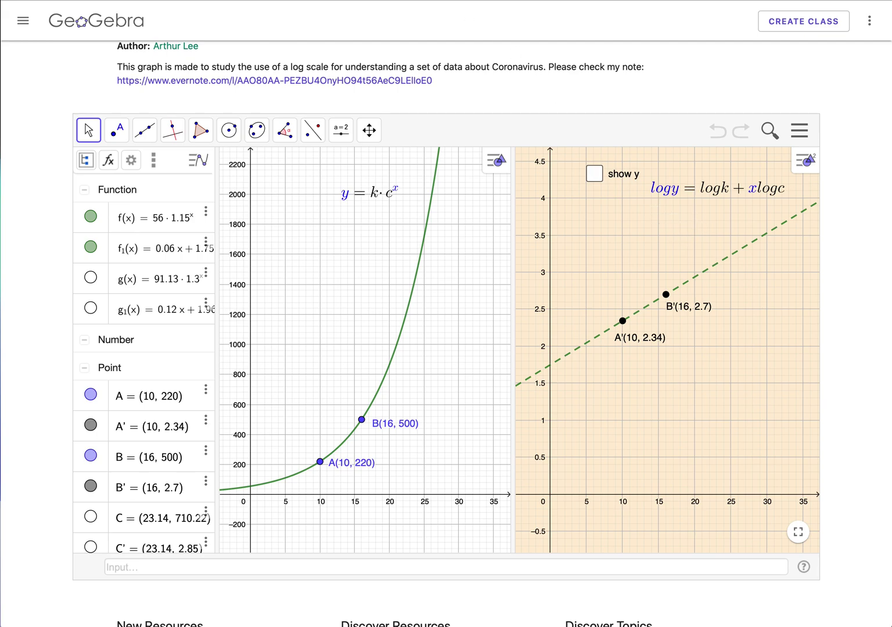
Switch from the GeoGebra page to the blank Desmos Untitled Graph tab.
click(233, 3)
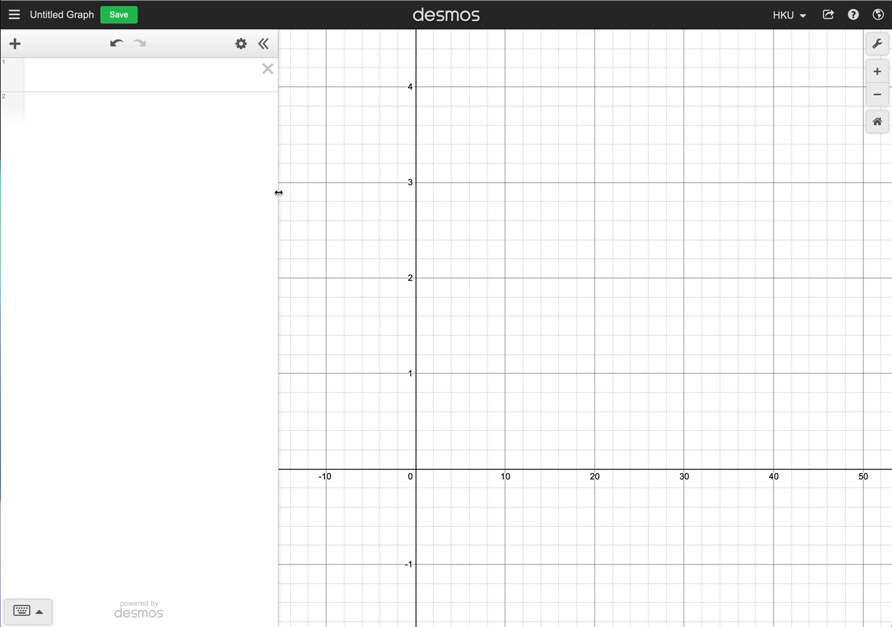
Add a table to the expression list and rename its first column from x1 to x.
click(106, 79)
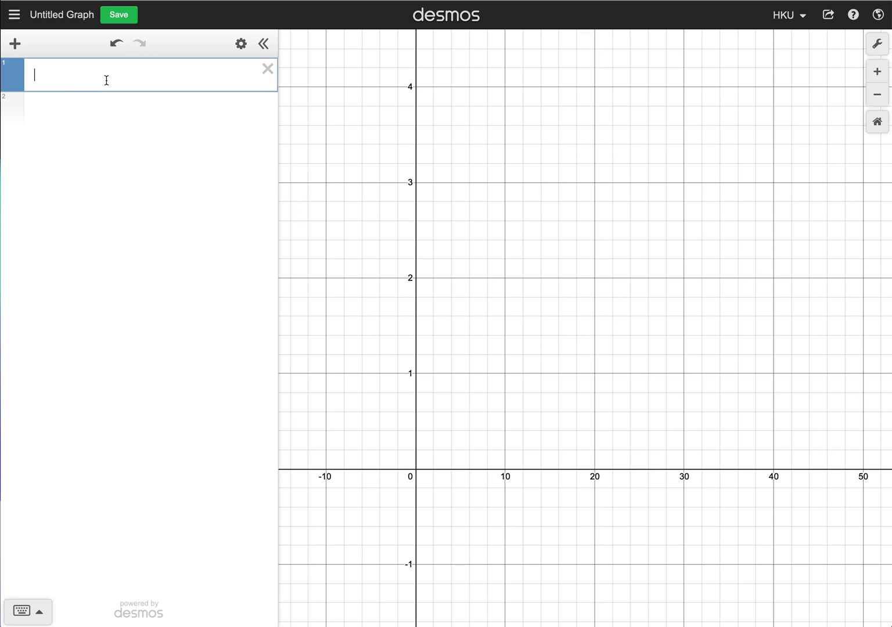
click(18, 48)
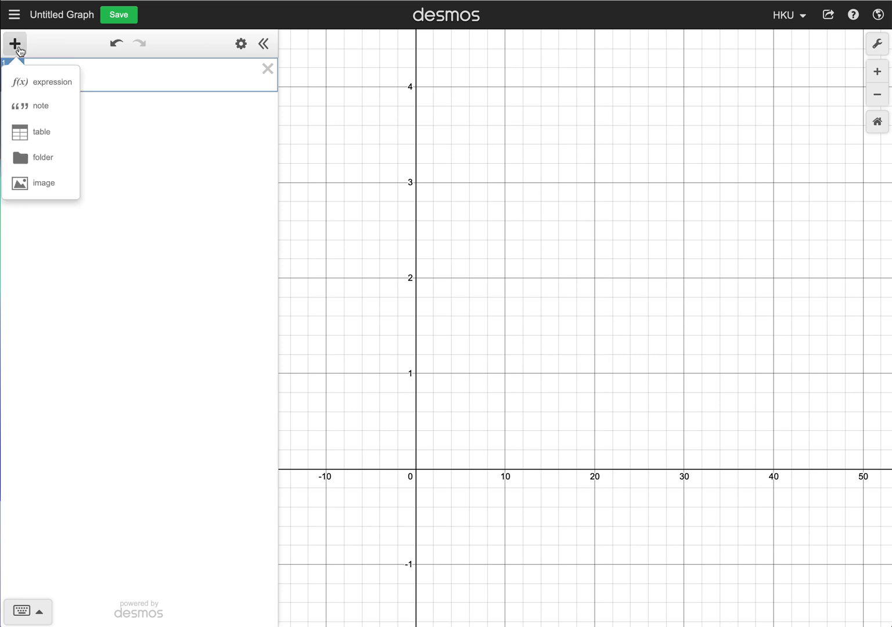
click(44, 133)
click(63, 85)
key(BackSpace)
key(BackSpace)
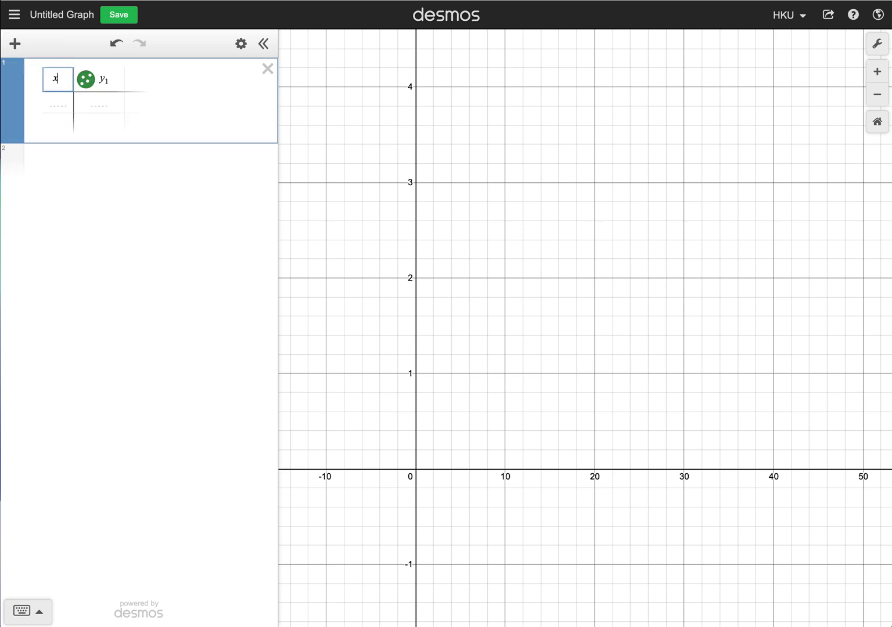
Fill the x column with values 0 through 12 and clear the second column's header.
double_click(119, 78)
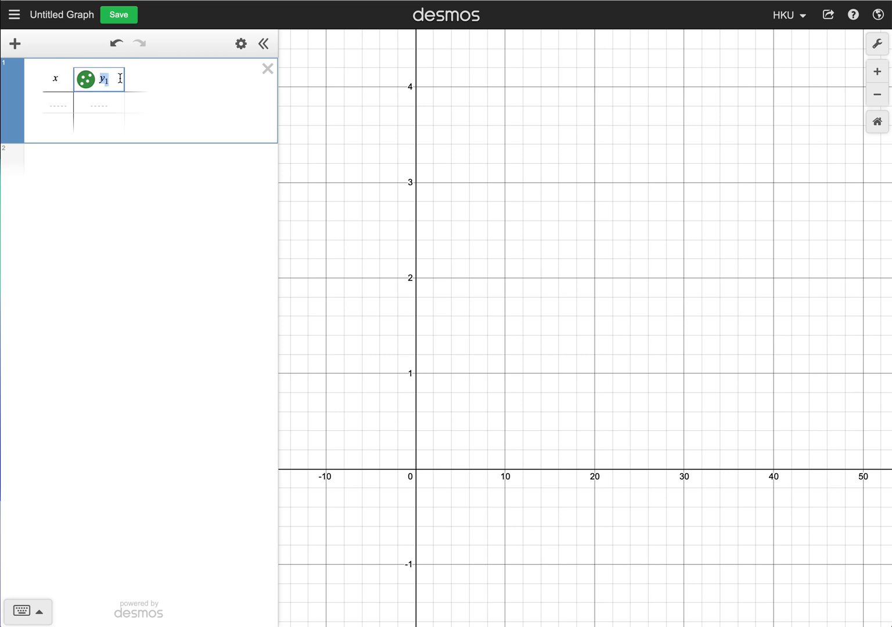
click(60, 102)
text(0)
key(Return)
text(1)
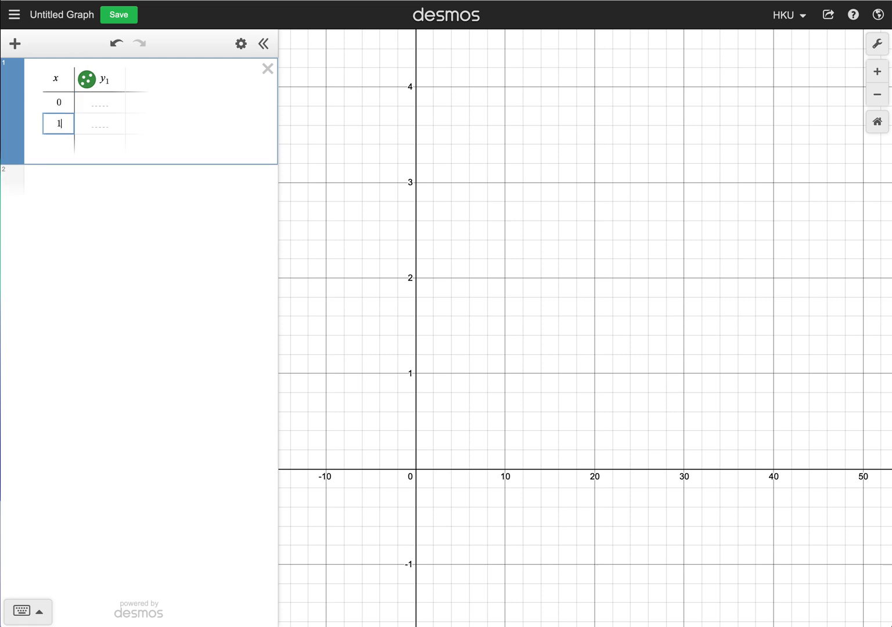
key(Return)
key(Return)
key(Return)
key(Return)
key(Return)
key(Return)
key(Return)
key(Return)
key(Return)
key(Return)
key(Return)
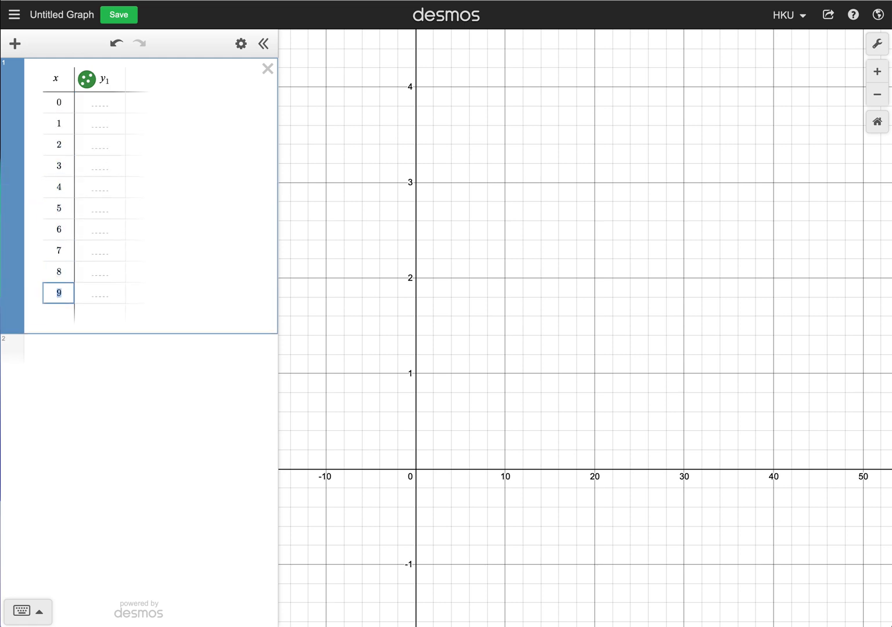
click(120, 77)
key(BackSpace)
key(BackSpace)
key(BackSpace)
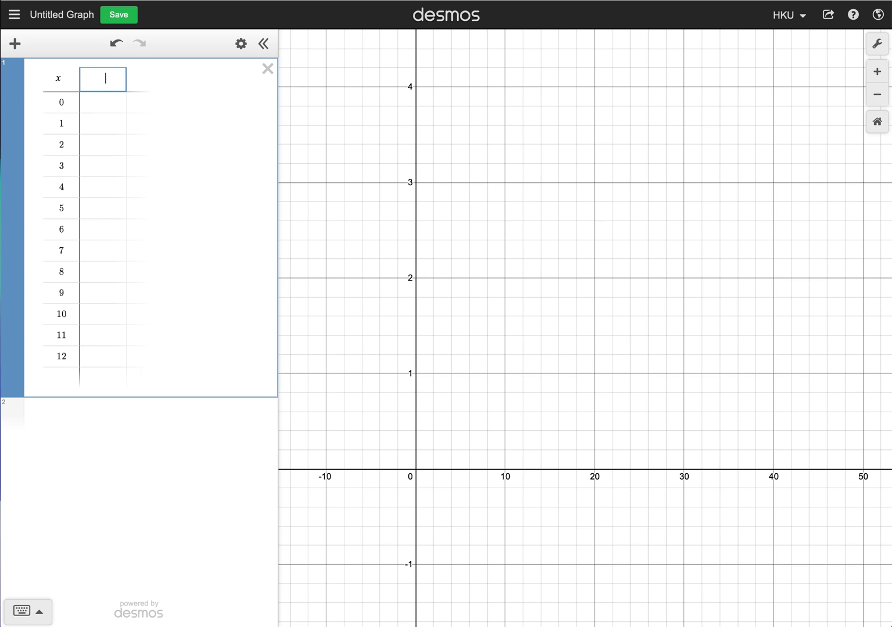
Head the second column 100(1.5)^x, giving values from 100 up to 12974.634.
text(100)
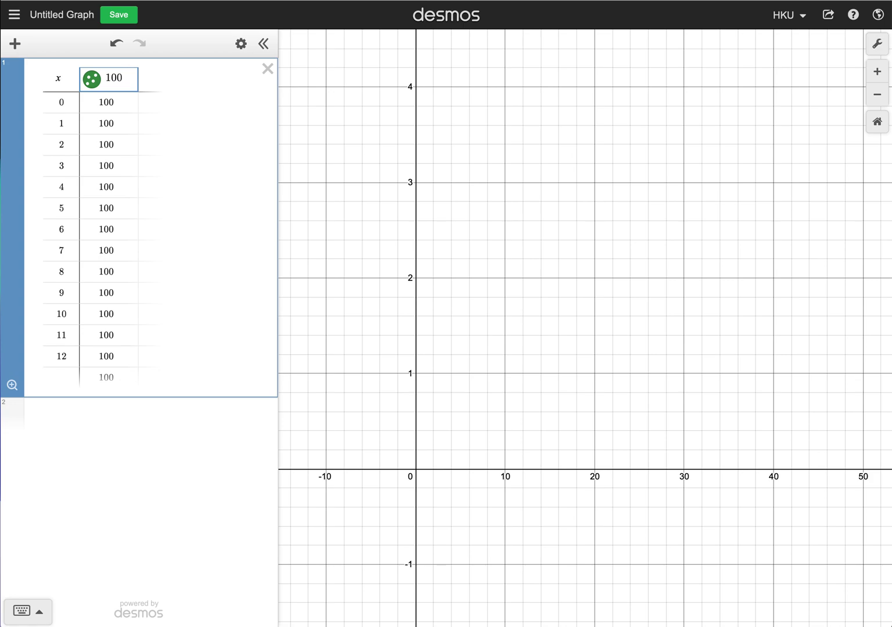
text((1)
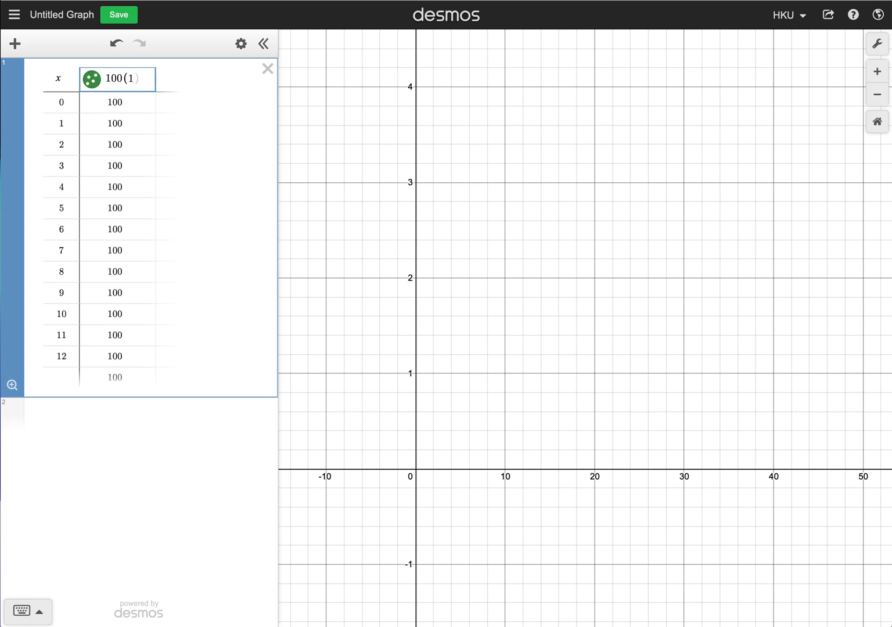
text(.5))
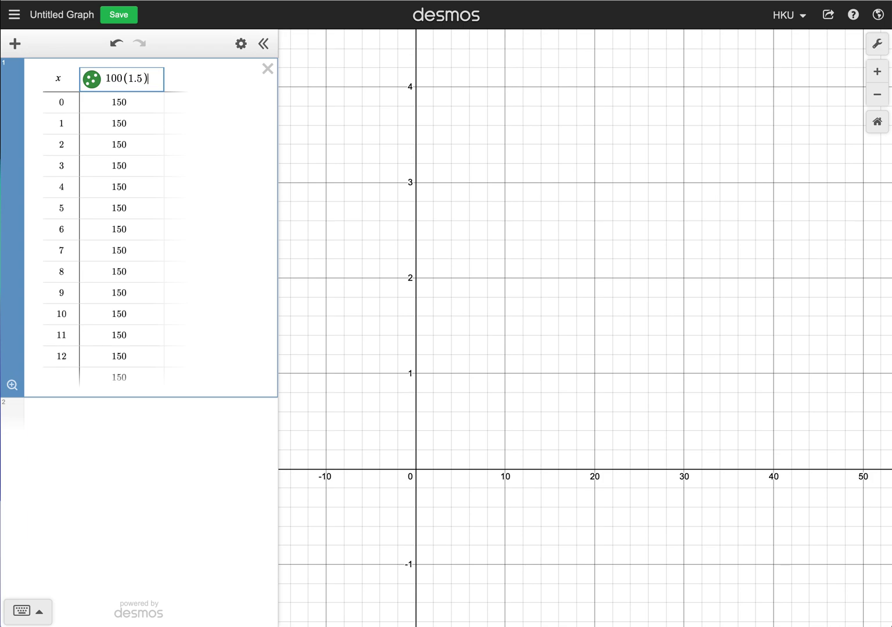
text(^x)
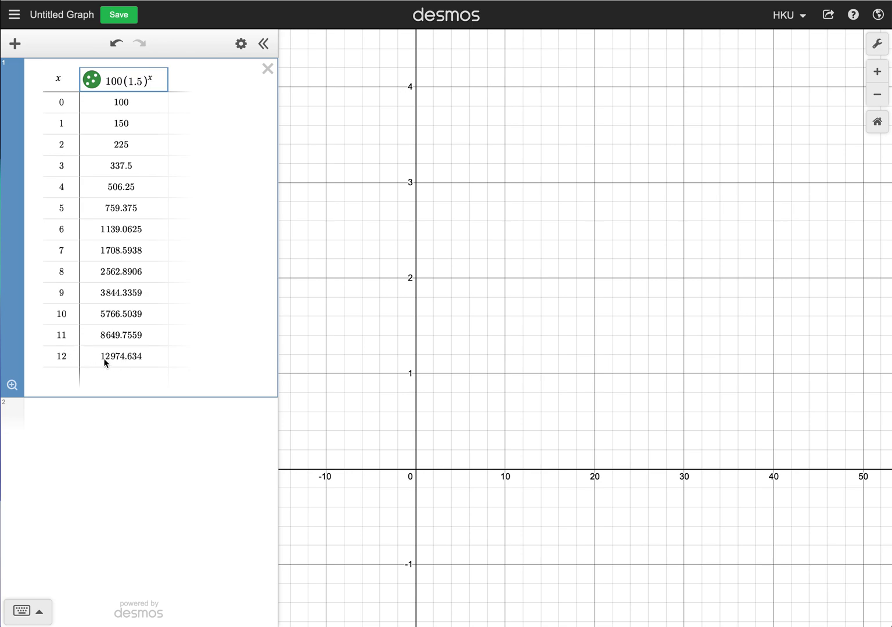
Commit the formula, zoom to fit the 13 green points, and add an empty third column.
click(198, 85)
click(12, 385)
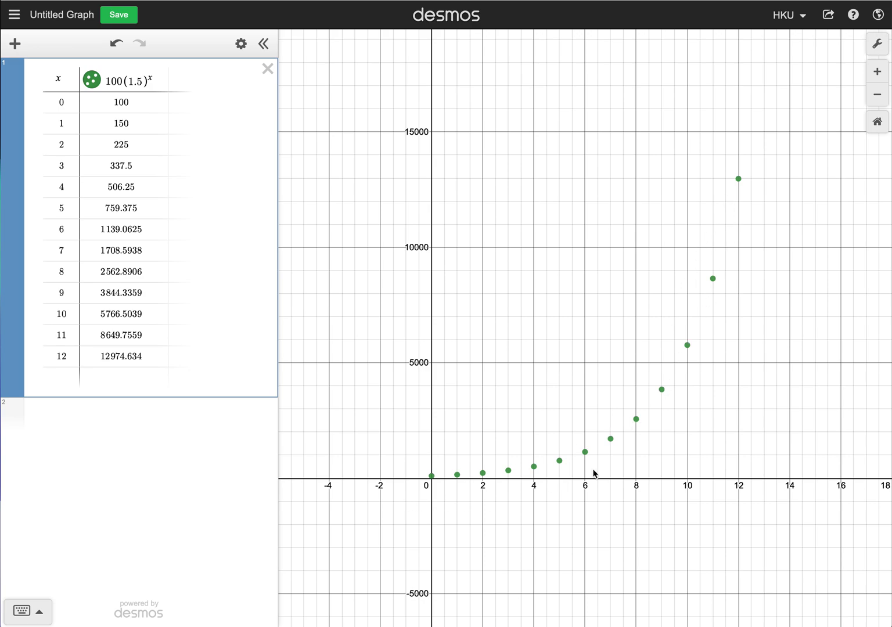
click(191, 82)
Set the third column to log(100(1.5)^x), producing values 2 up to 4.1130951.
text(log()
text(100)
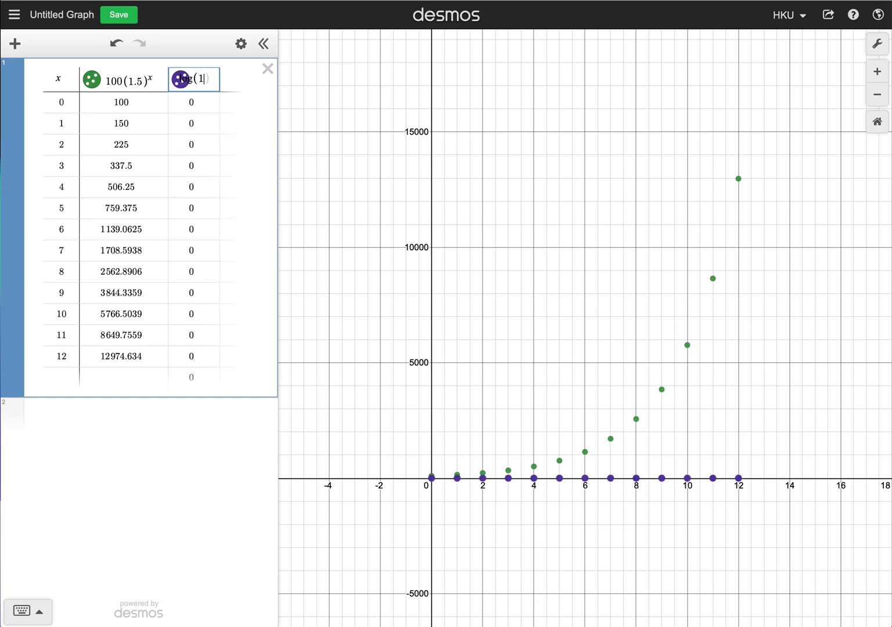
text((1.5))
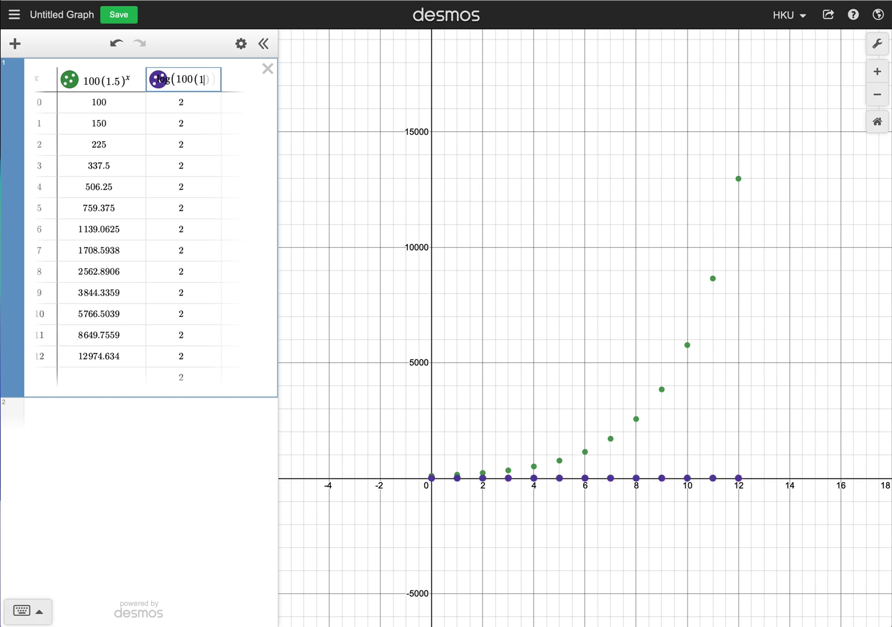
text(^x)
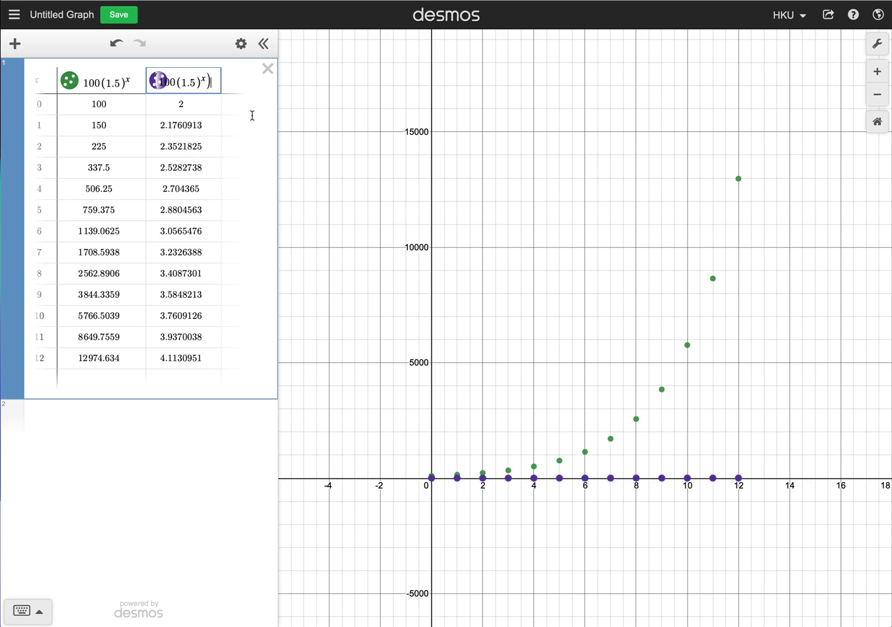
click(251, 115)
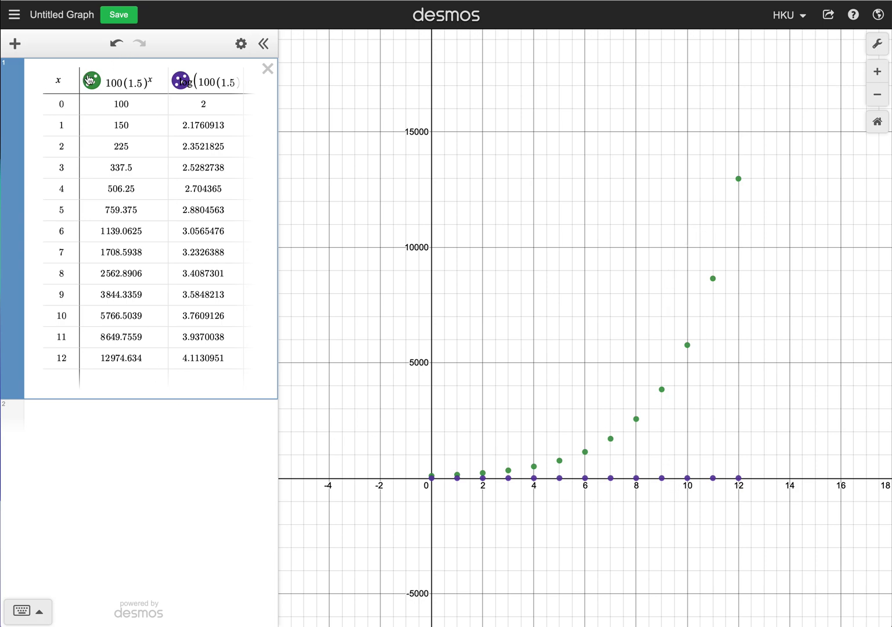
Hide the green 100(1.5)^x points and zoom to fit the purple log points.
click(92, 80)
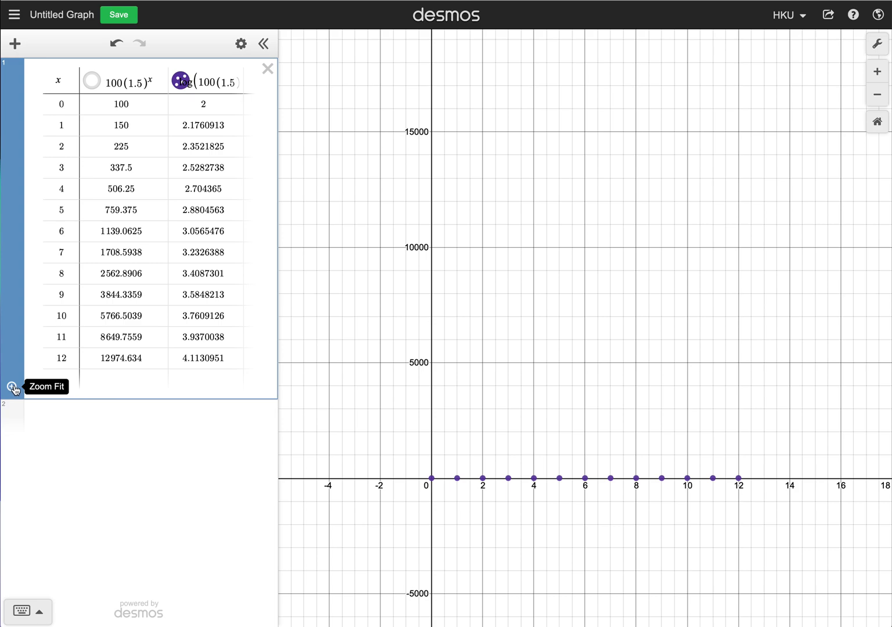
click(12, 387)
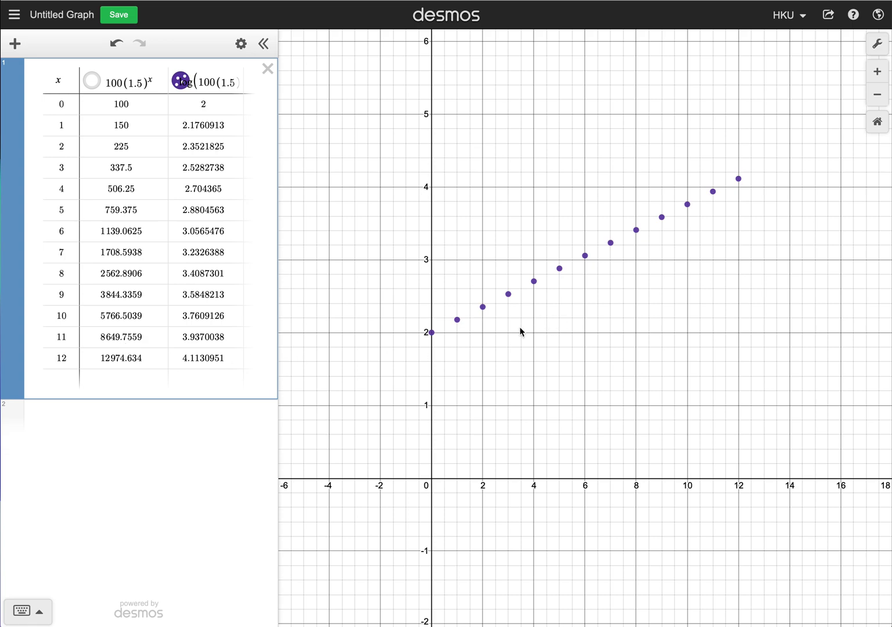
Inspect the log point coordinates at x = 0, 6 and 12, then reshow the green points and refit.
click(432, 334)
click(586, 270)
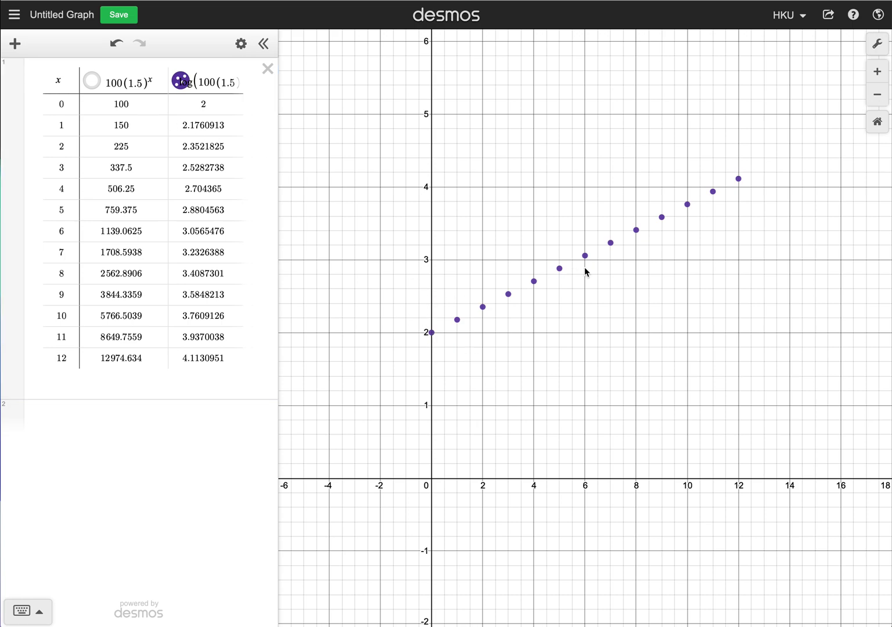
click(584, 261)
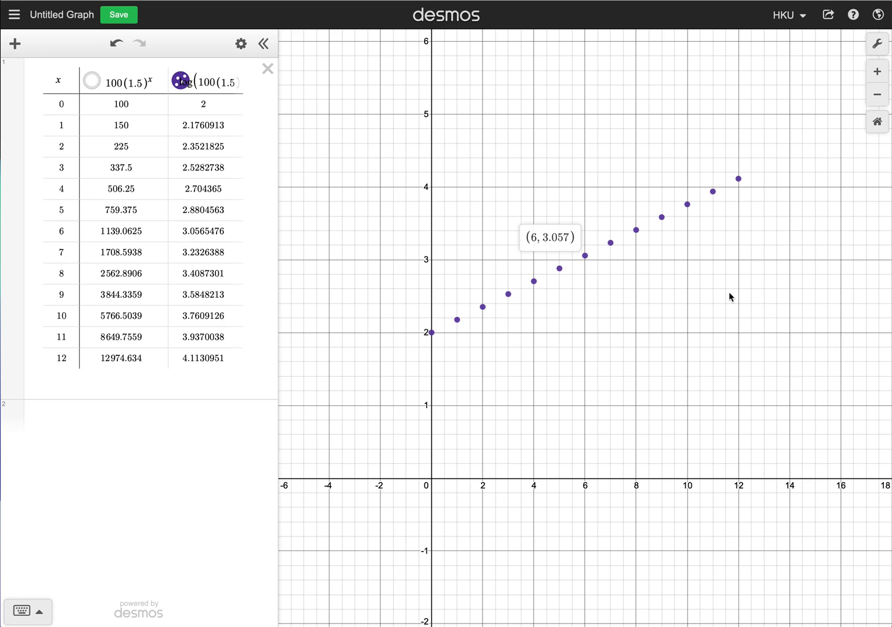
click(754, 238)
click(739, 181)
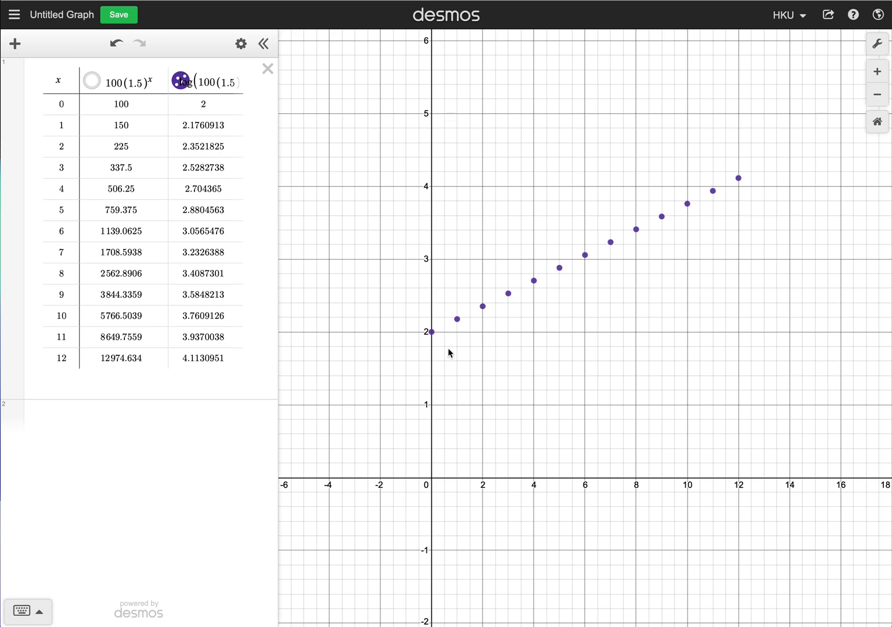
click(93, 82)
click(15, 386)
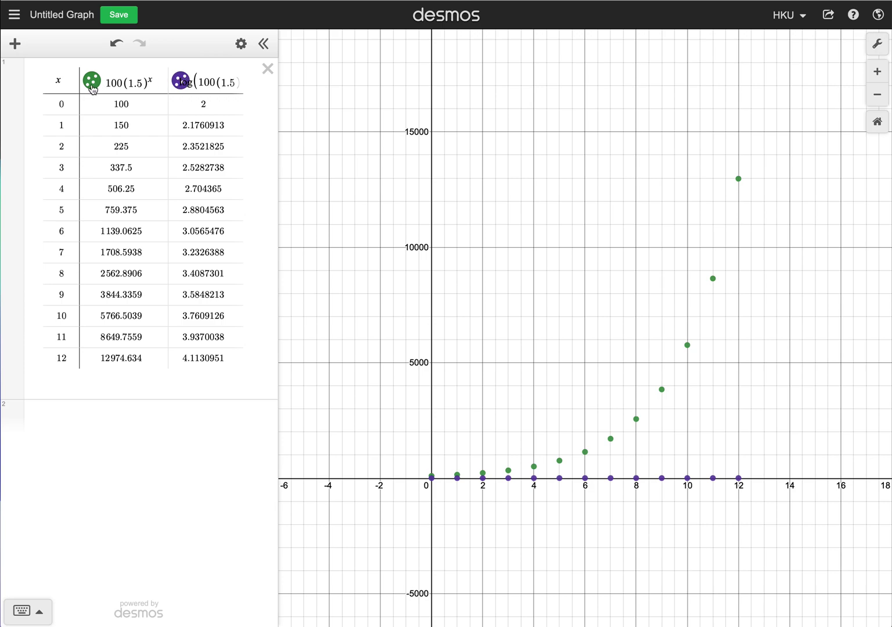
Hide the 100(1.5)^x points again and rescale the view so the log points climb from (0, 2).
click(91, 82)
click(12, 388)
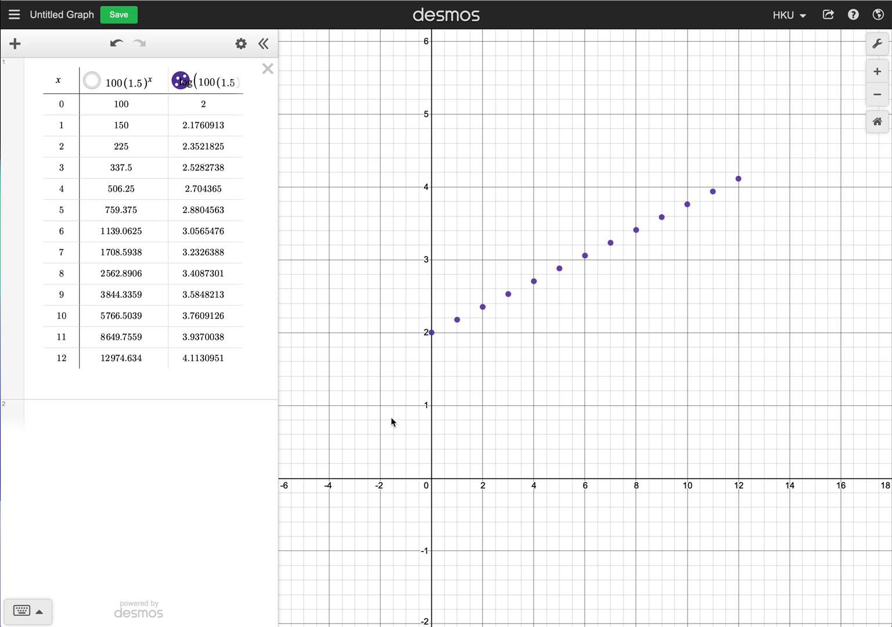
drag(767, 162, 511, 323)
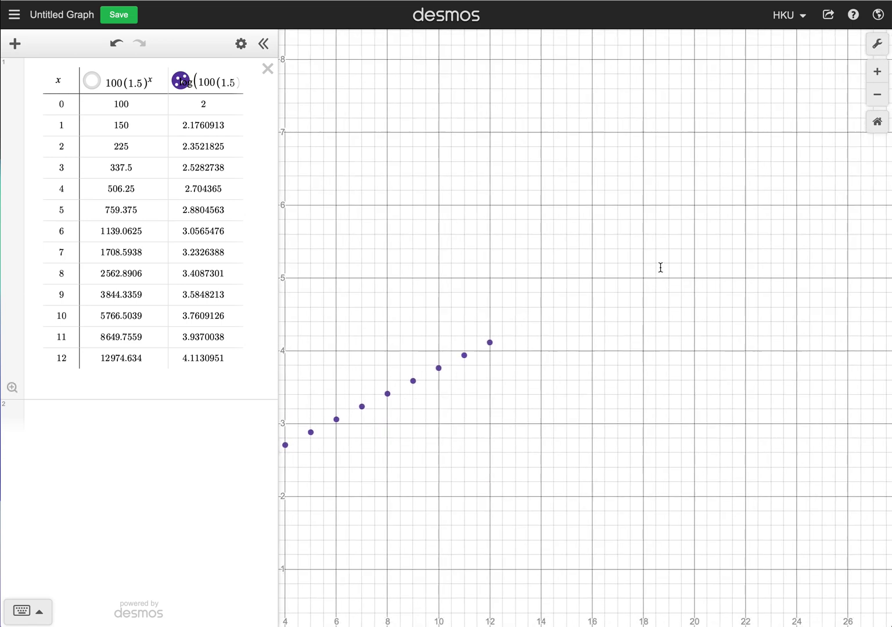
drag(662, 266, 856, 141)
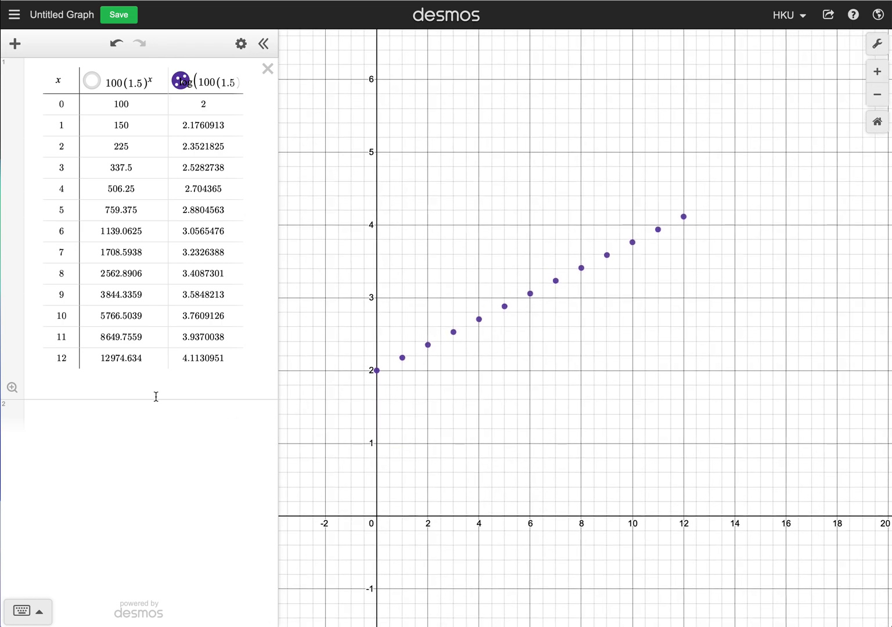
click(145, 413)
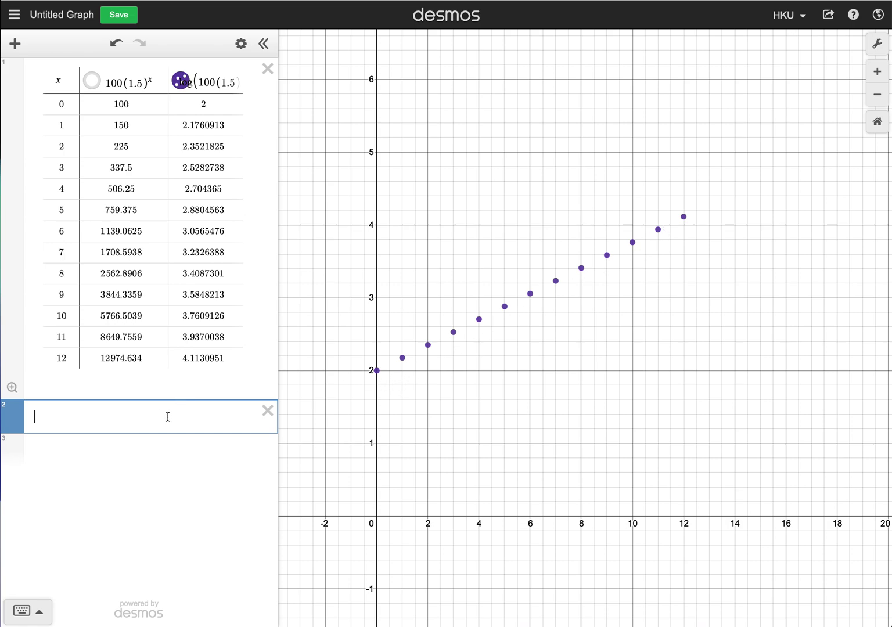
Add the expression log(100(1.5)^x), drawing a red line through every log point.
text(log()
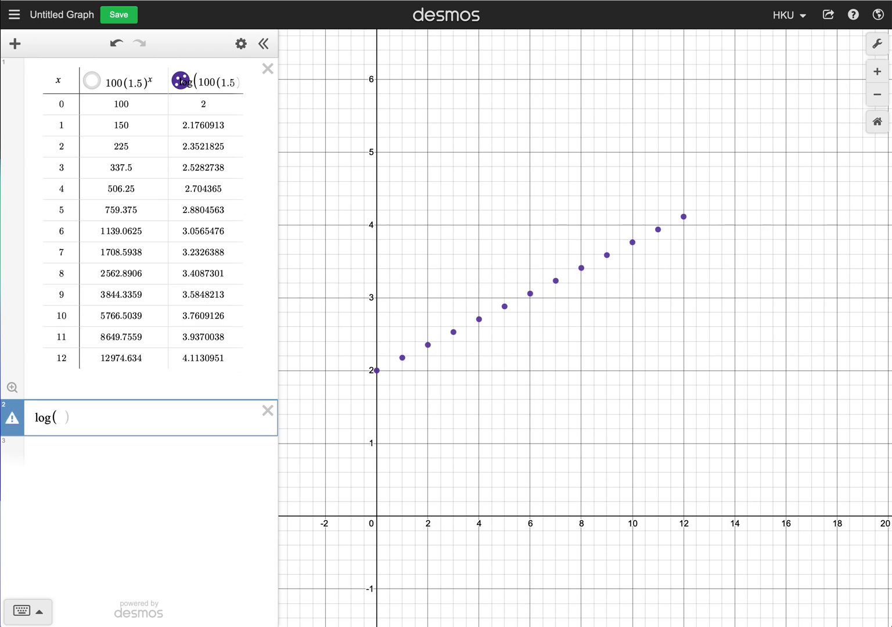
text(100)
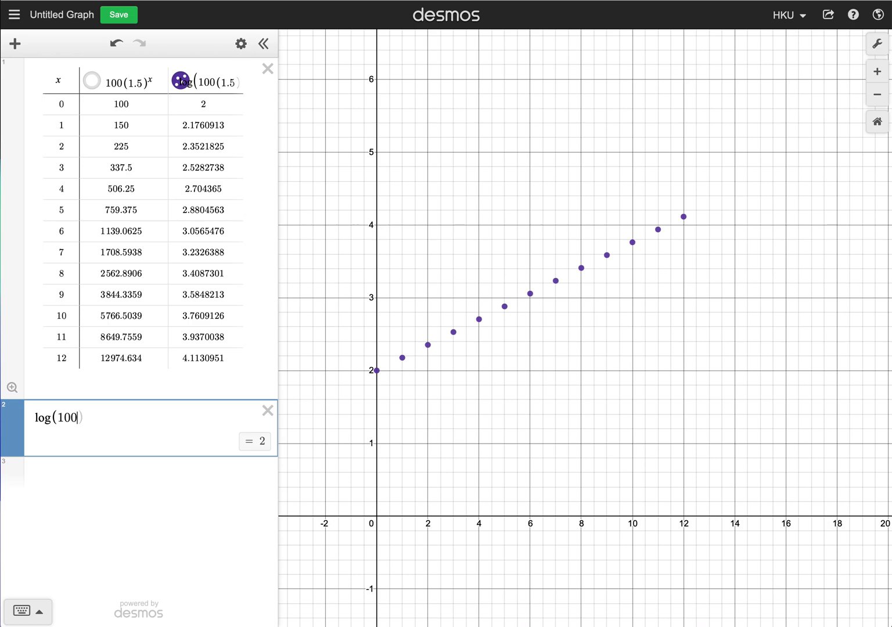
text((1.5)
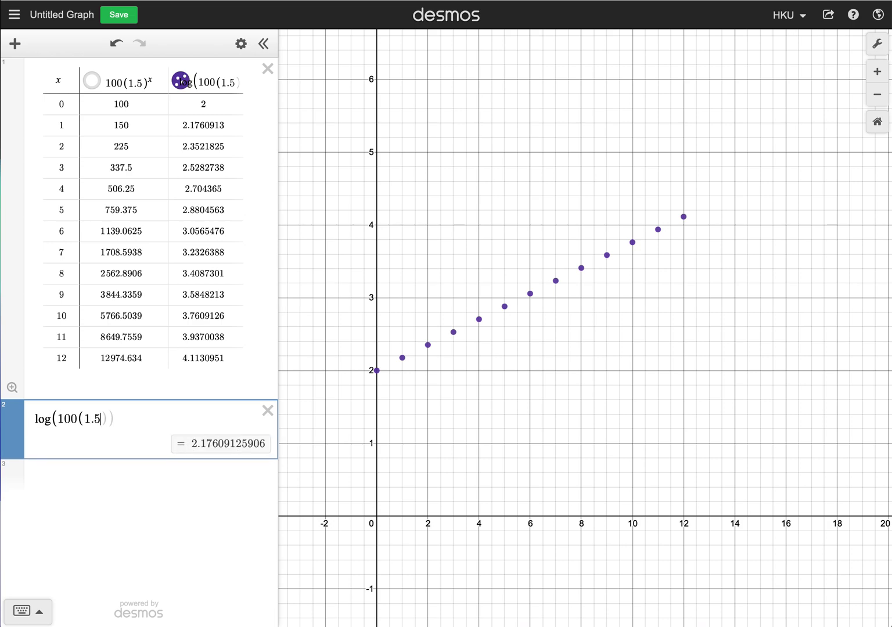
text()^x)
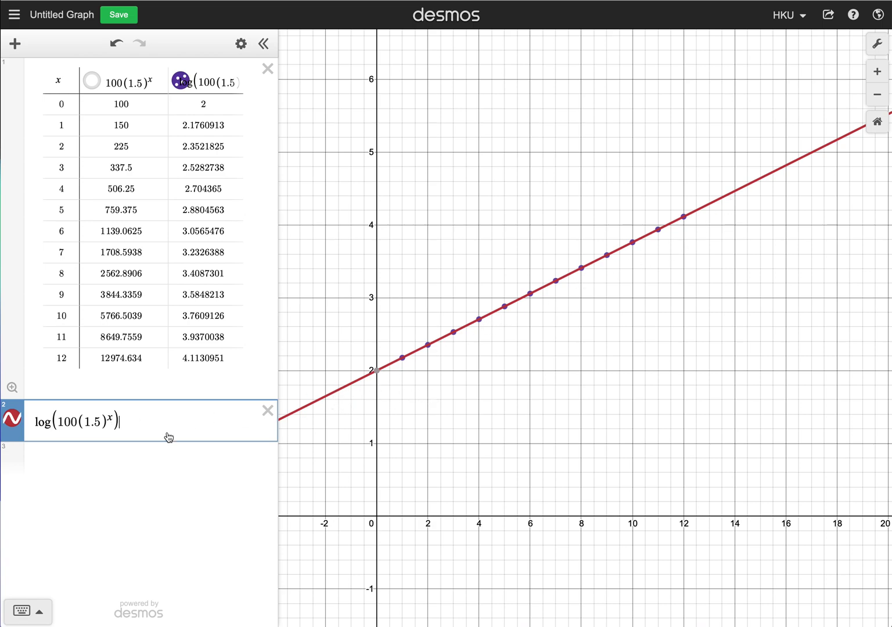
click(93, 453)
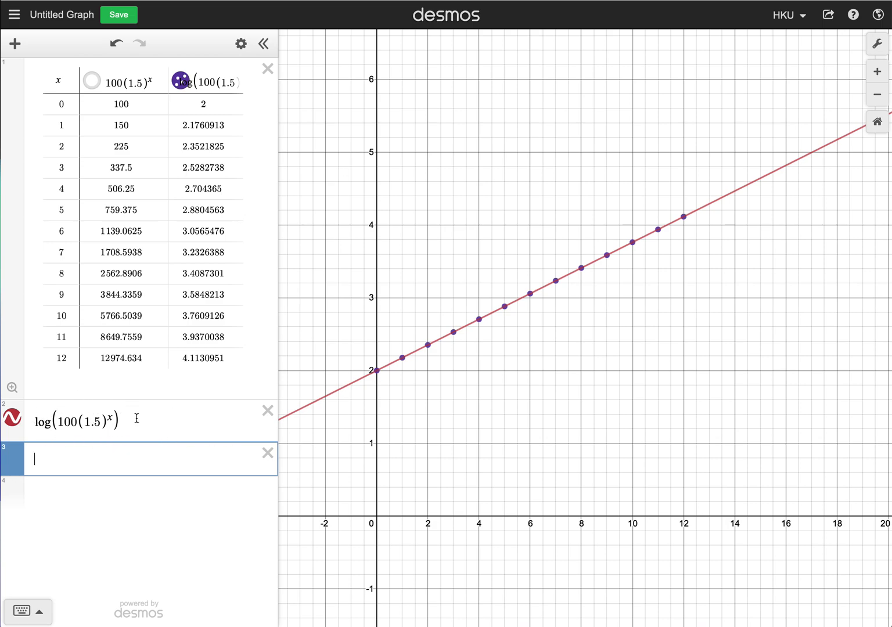
Add log 100 + log(1.5^x) as a blue line and hide the red log(100(1.5)^x) line.
text(log 100 )
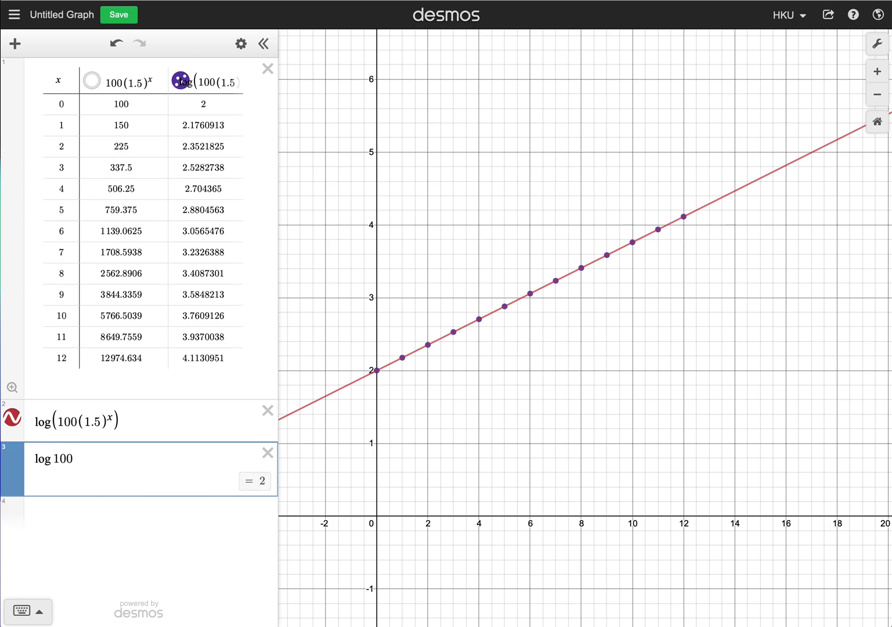
text(+ lo)
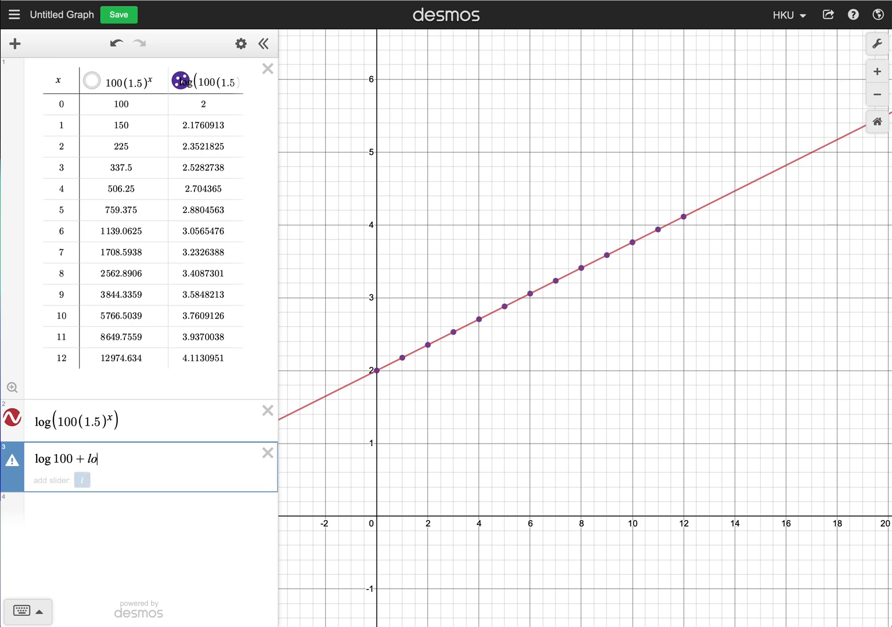
text(g(1)
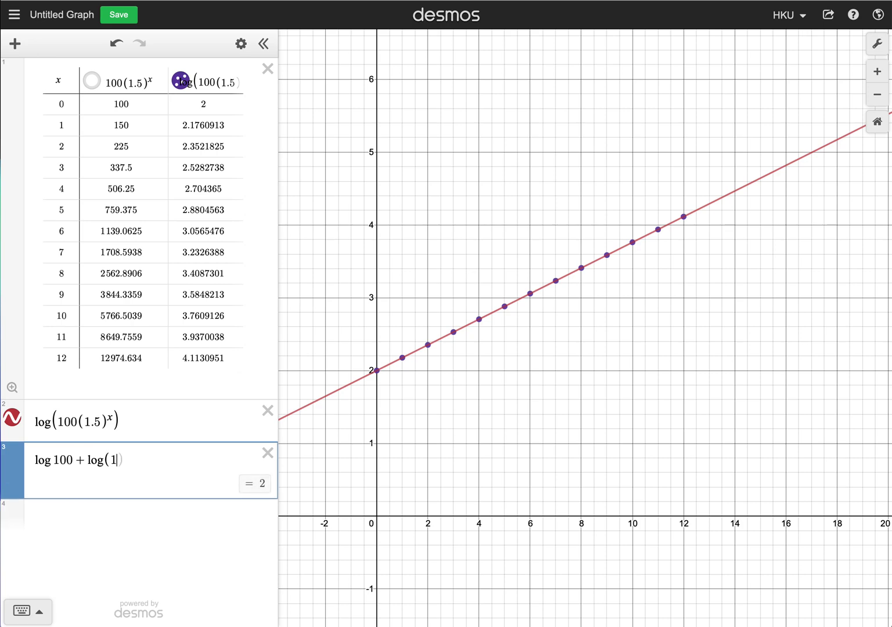
text(.5)
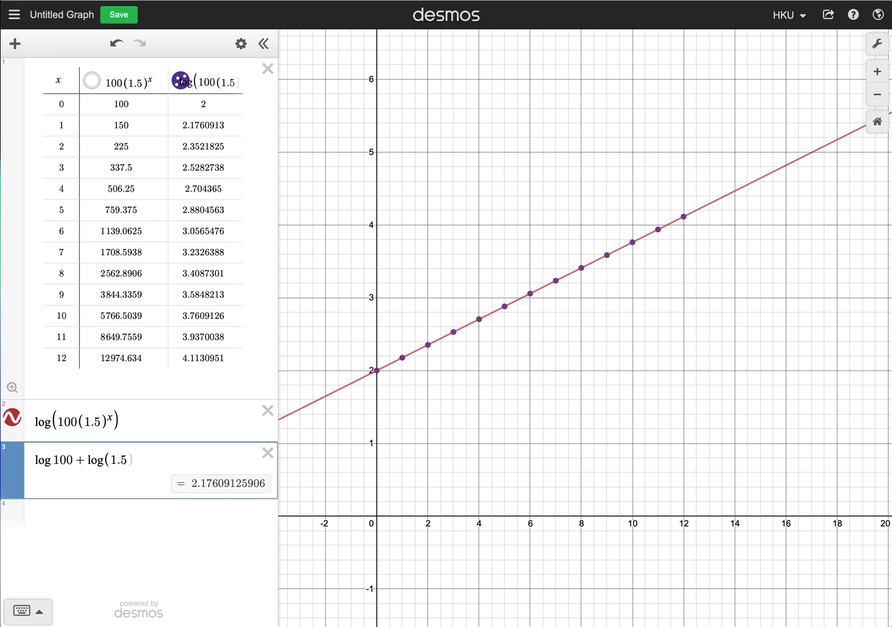
key(Right)
text(^x)
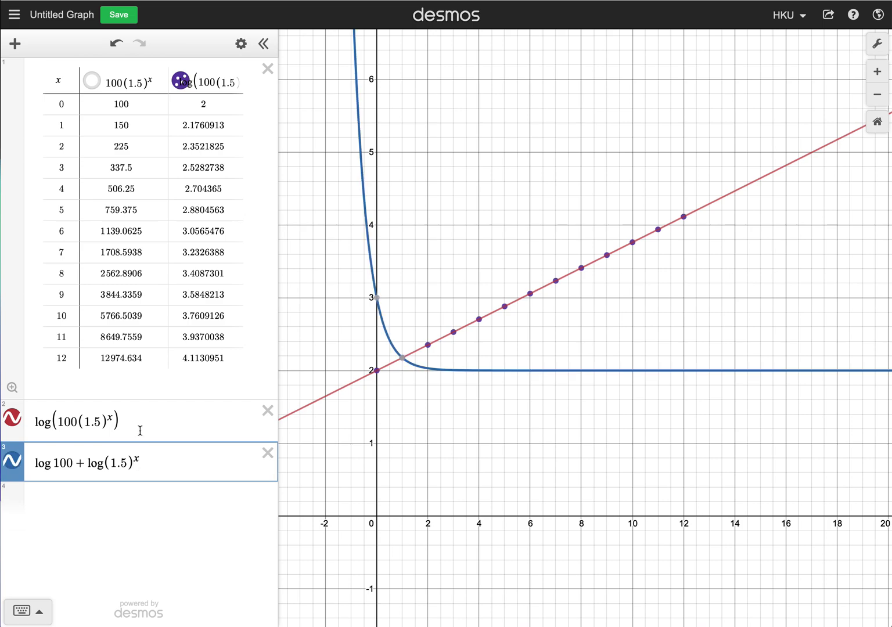
key(Left)
key(Left)
key(Left)
text(^x)
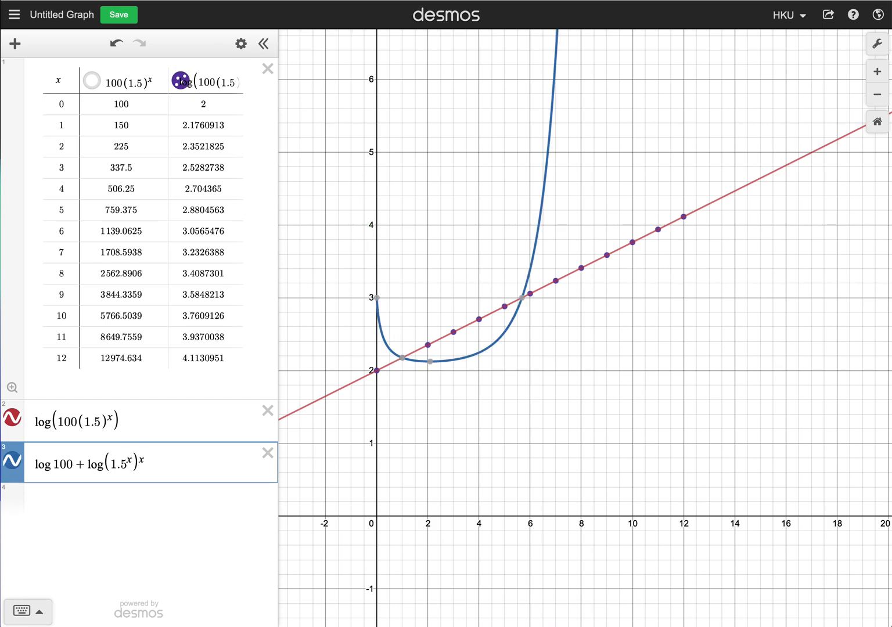
key(BackSpace)
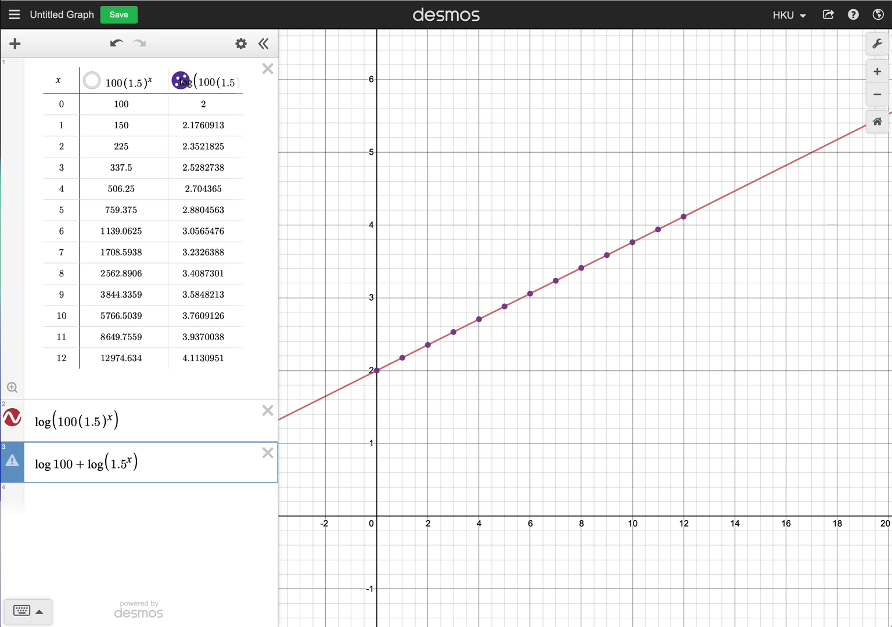
key(BackSpace)
click(9, 417)
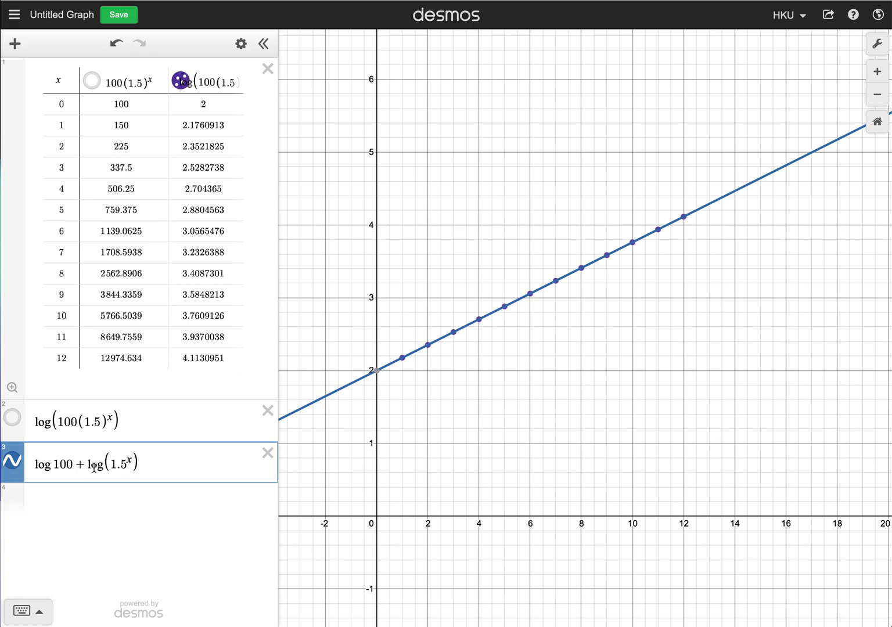
Edit the third Desmos expression so it reads log 100 + x log(1.5).
text(x)
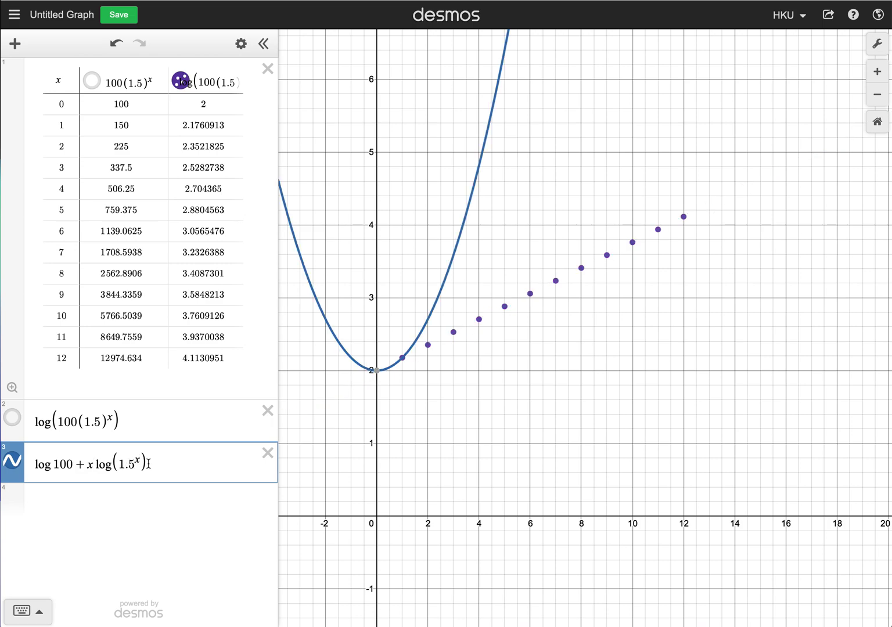
key(BackSpace)
key(BackSpace)
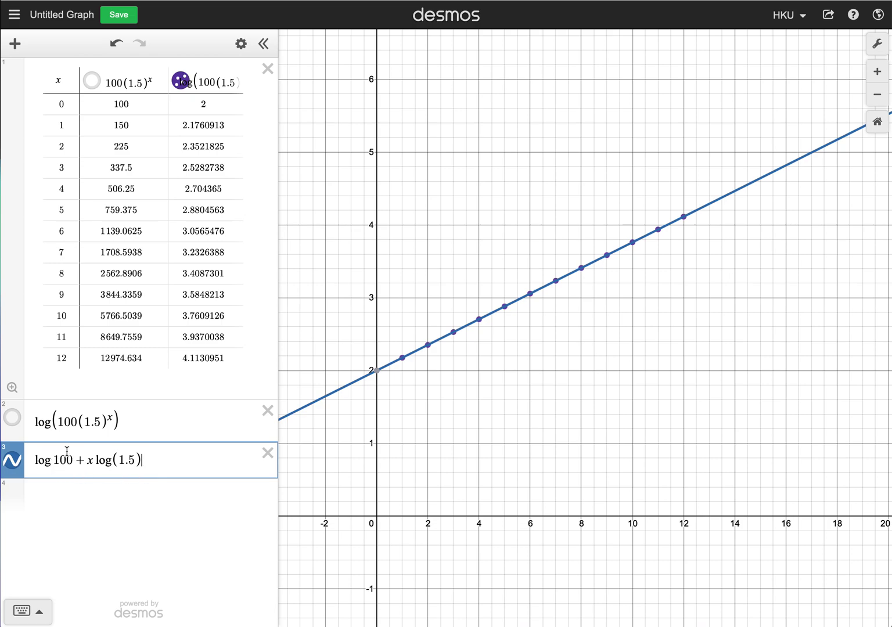
mouse_move(372, 376)
click(600, 345)
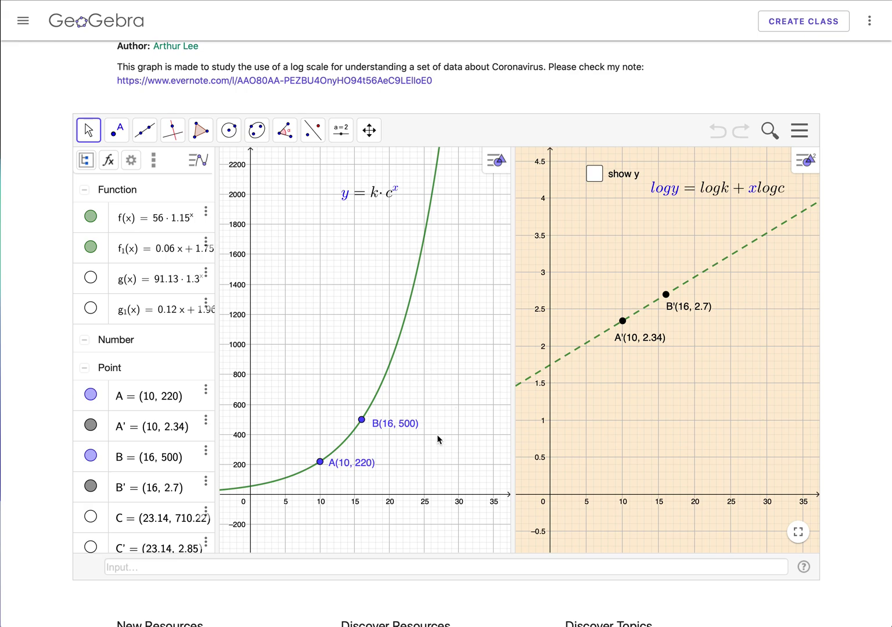
click(462, 442)
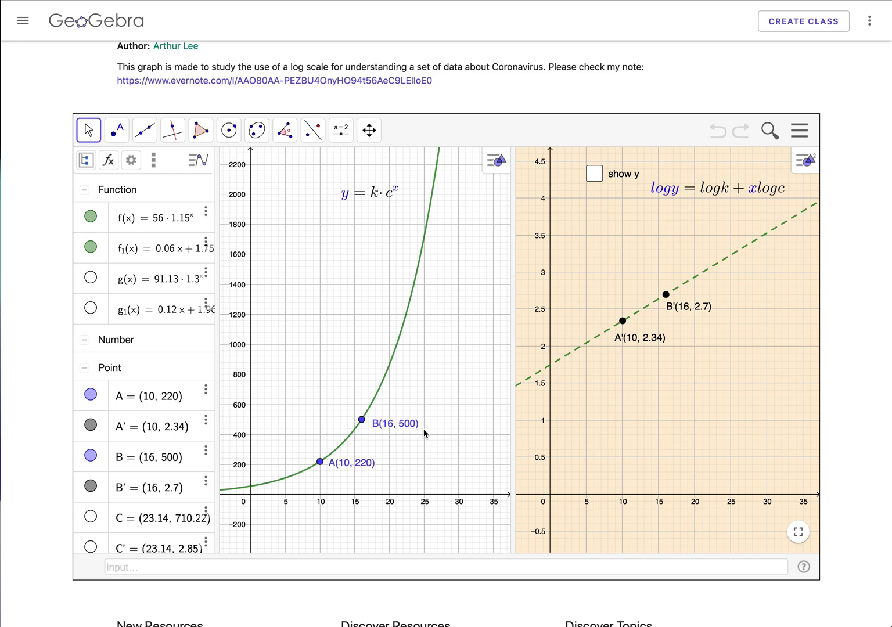
Hide the exponential curve f(x) and its dashed log line f1.
click(92, 220)
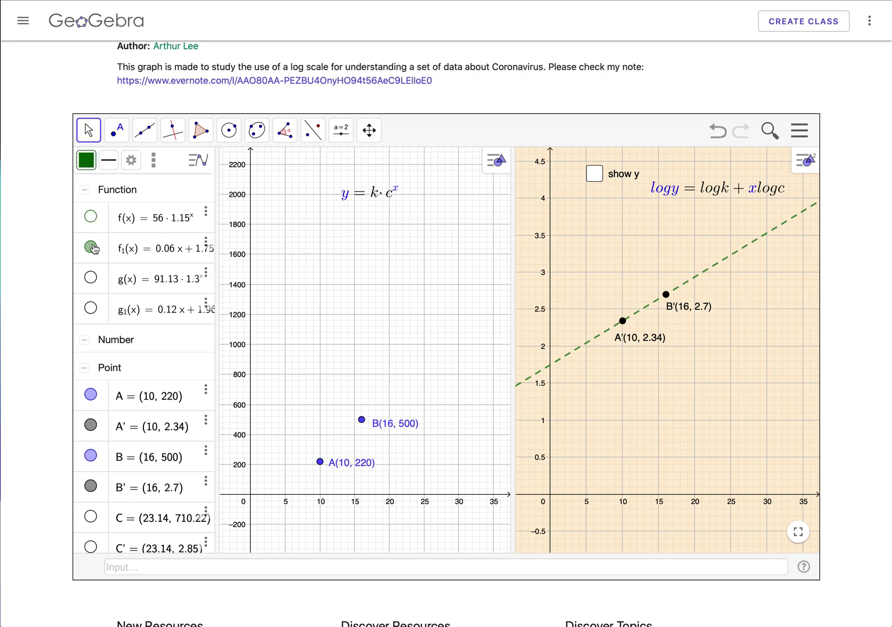
click(91, 248)
Show point C and drag it up to (25, 1400), so C' reads (25, 3.15).
click(91, 516)
drag(411, 388, 424, 345)
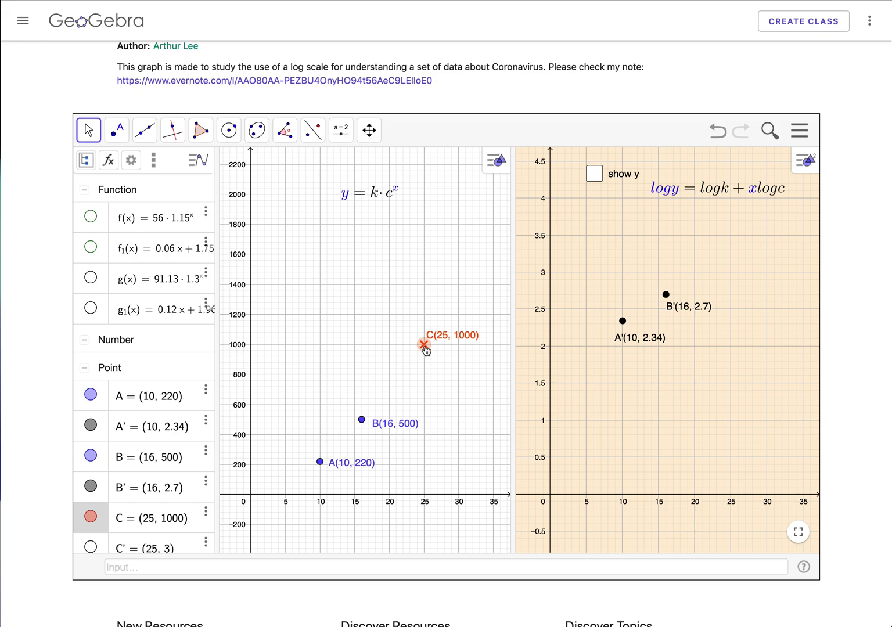
drag(424, 344, 424, 285)
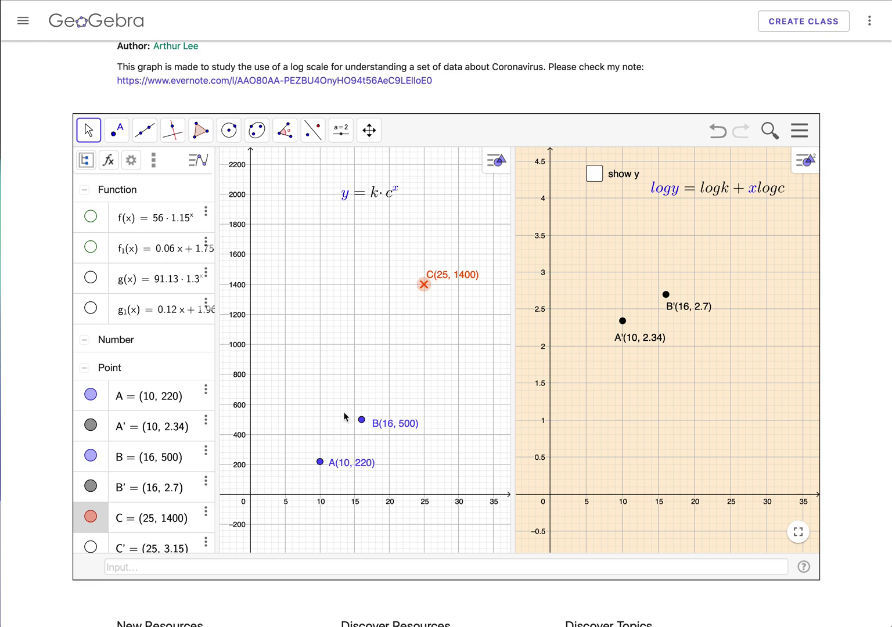
Show C'(25, 3.15) in the log view and deselect point C.
click(91, 548)
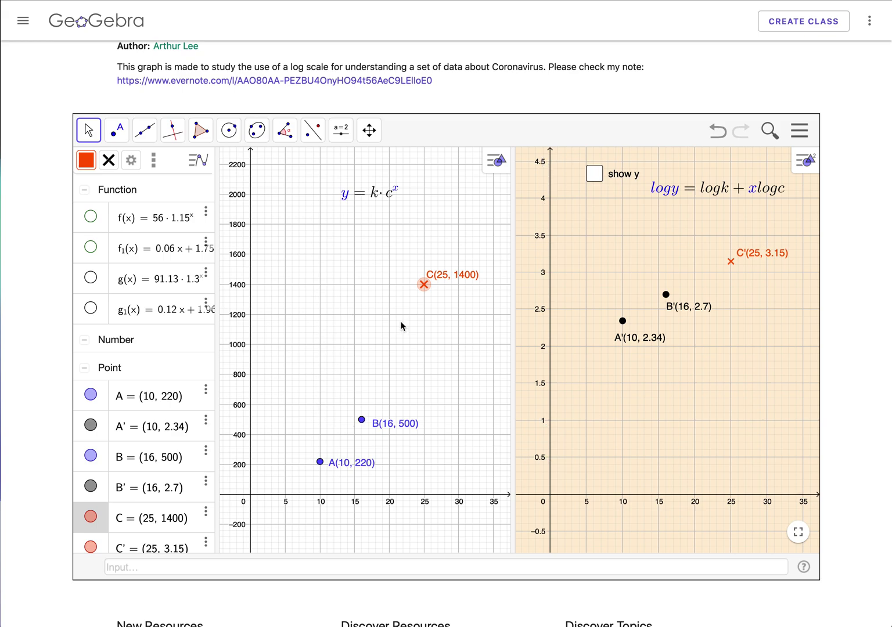
click(705, 384)
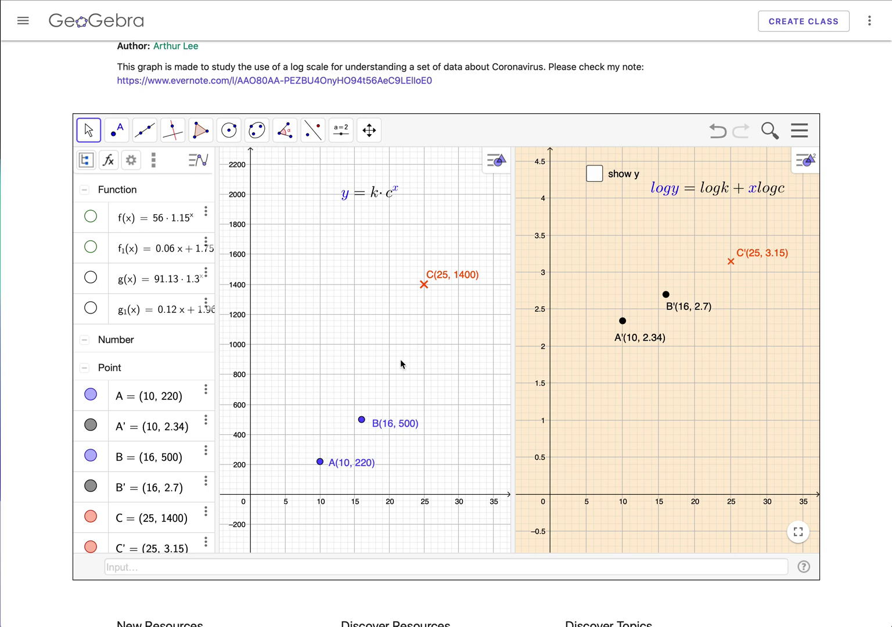
Show f(x) and f₁ again and return point C to (25, 1000).
click(90, 217)
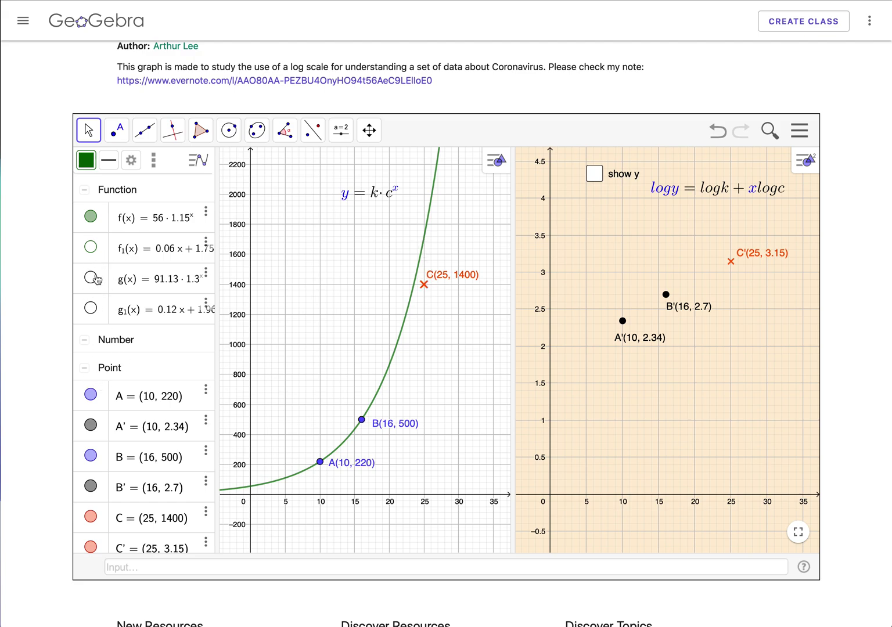
click(92, 249)
drag(423, 284, 398, 348)
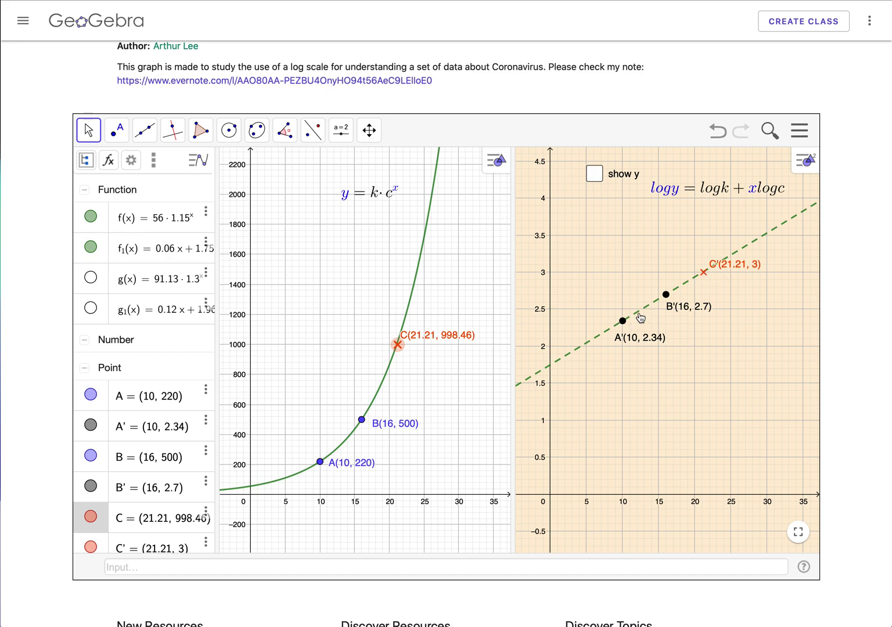
drag(425, 355, 424, 350)
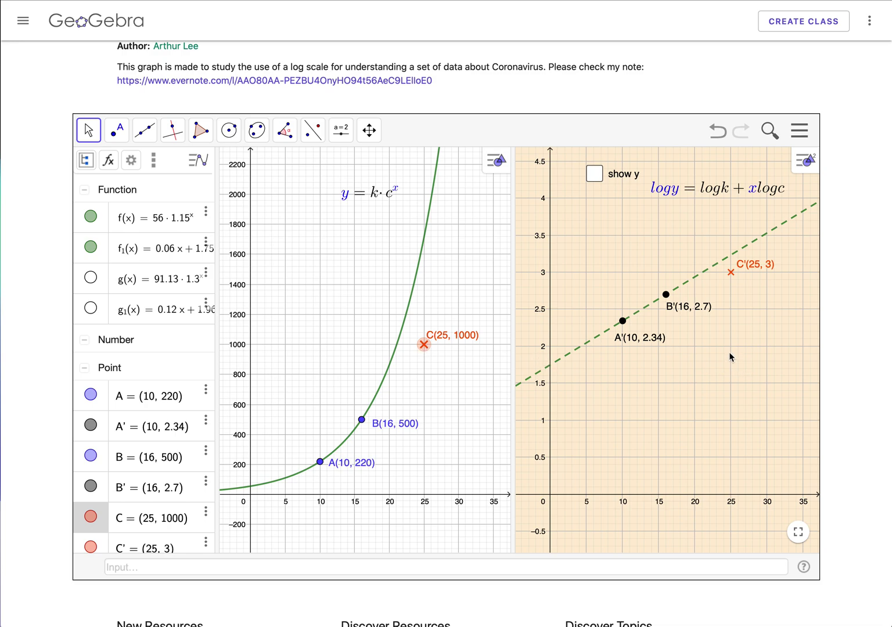
Reposition the y = k·c^x and log y = log k + x log c formula labels.
mouse_move(715, 191)
mouse_down()
mouse_move(708, 203)
mouse_move(706, 193)
mouse_up()
drag(374, 197, 329, 214)
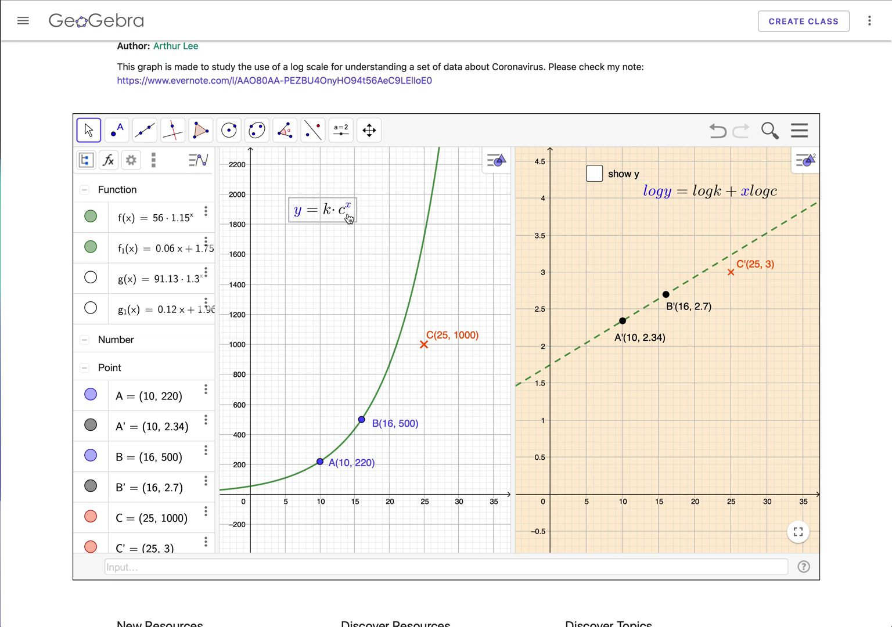
click(686, 238)
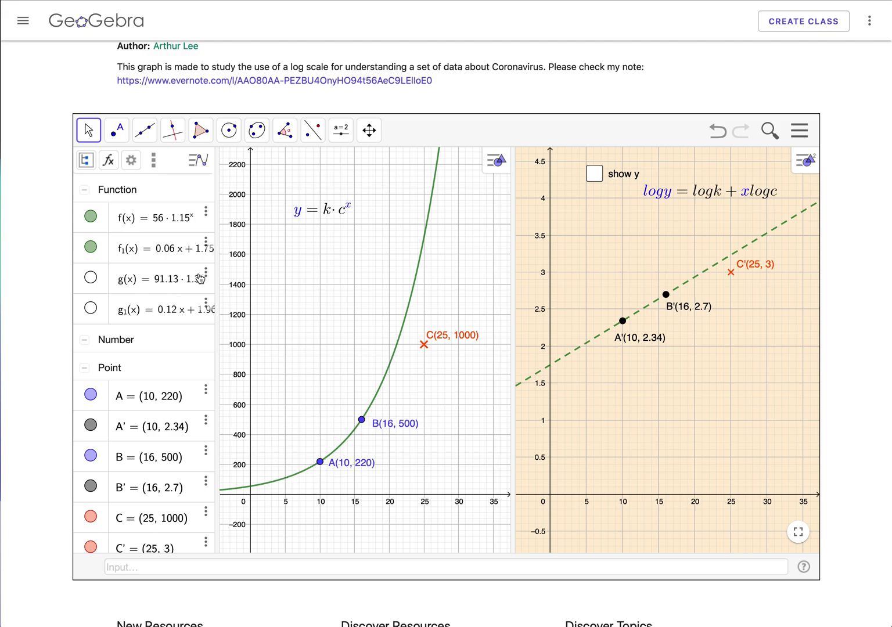
Widen the Algebra view so full formulas are visible, and scroll down its list.
drag(217, 267, 242, 269)
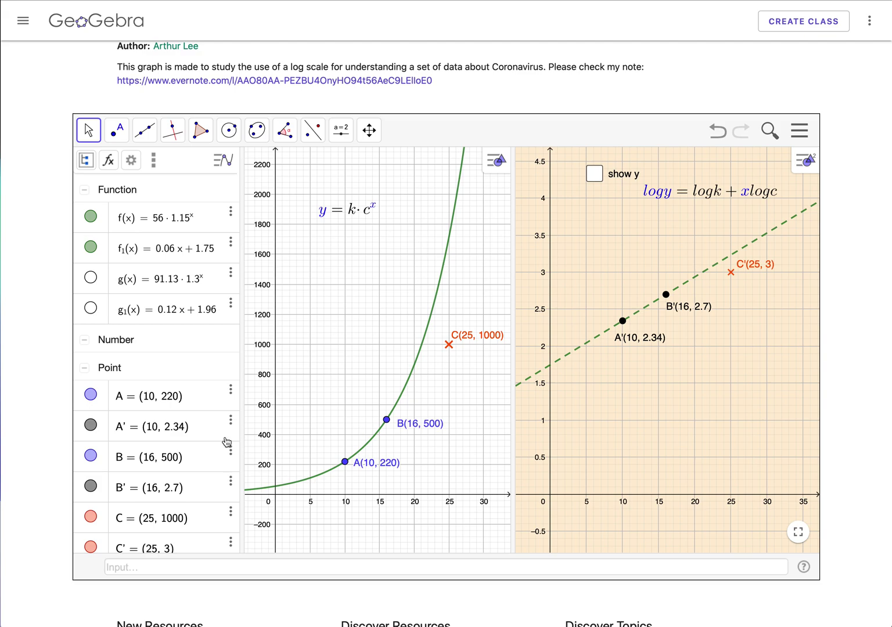
scroll(159, 476, down, 1)
scroll(159, 499, down, 4)
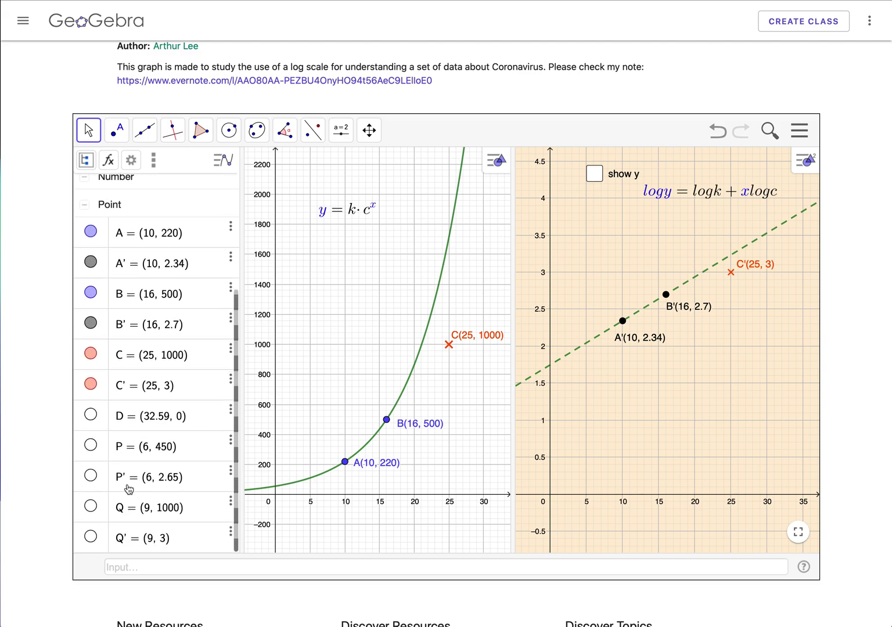
Show points P and Q and move them to P(10, 600) and Q(15, 1000).
click(93, 475)
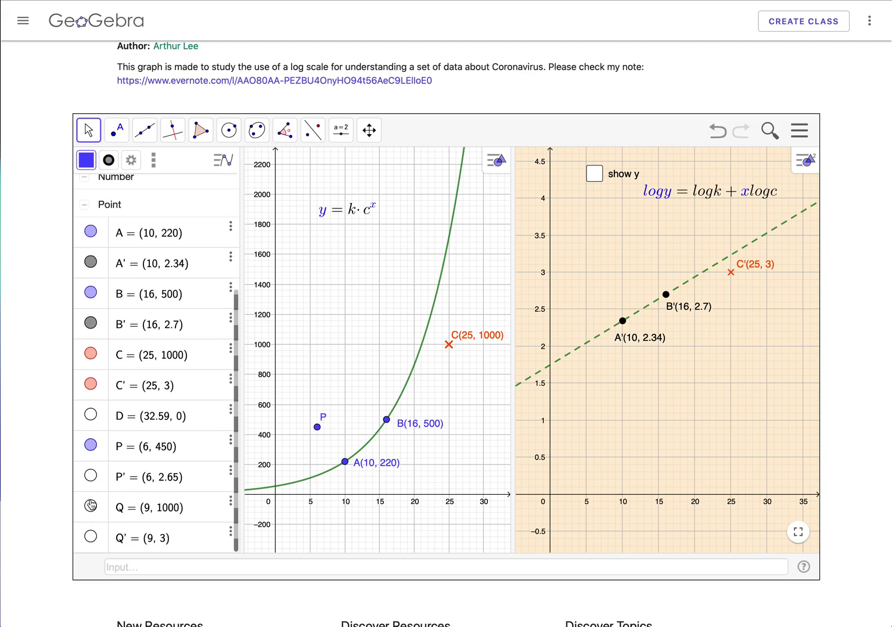
click(90, 507)
drag(339, 345, 380, 344)
drag(317, 427, 344, 404)
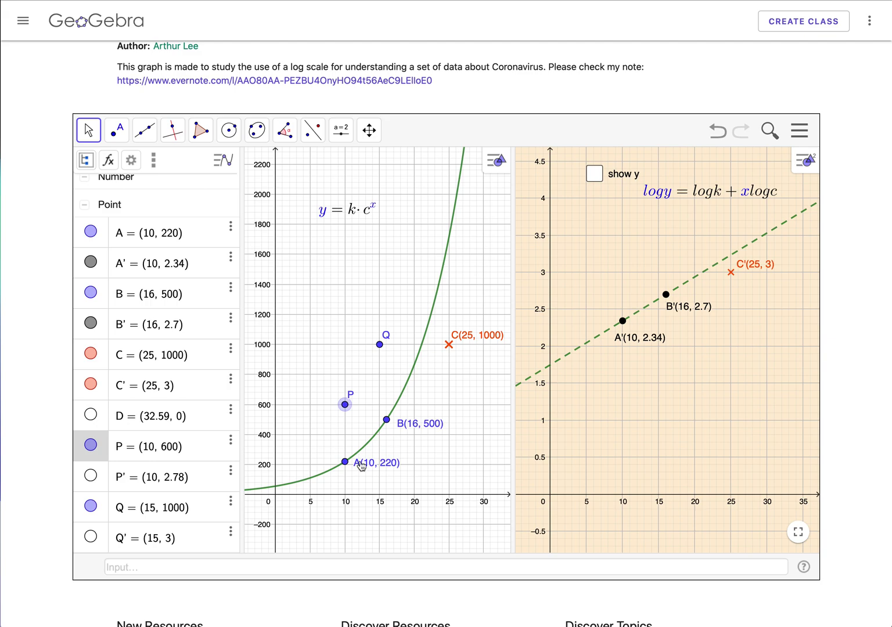
click(391, 366)
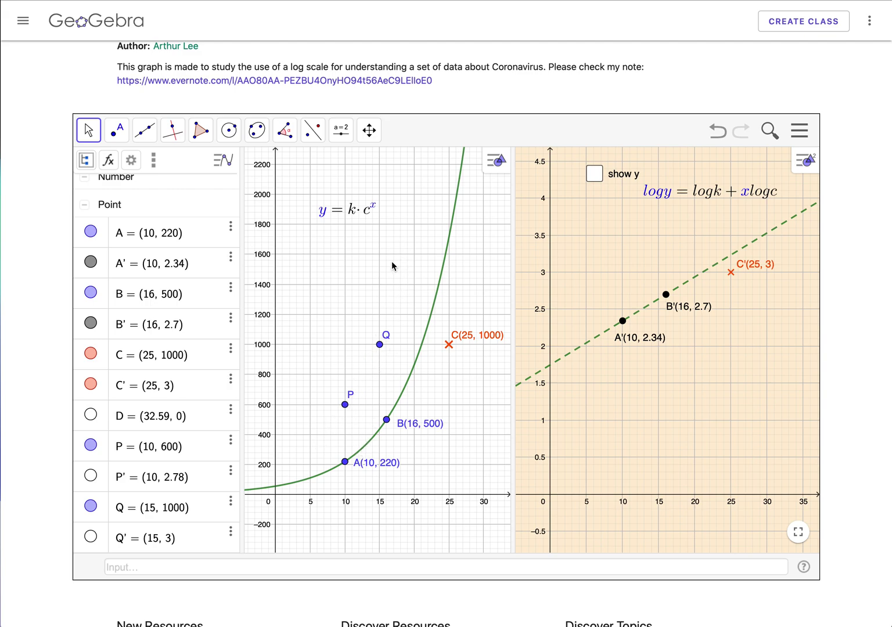
Show P'(10, 2.78) and Q'(15, 3) in the log view.
click(91, 477)
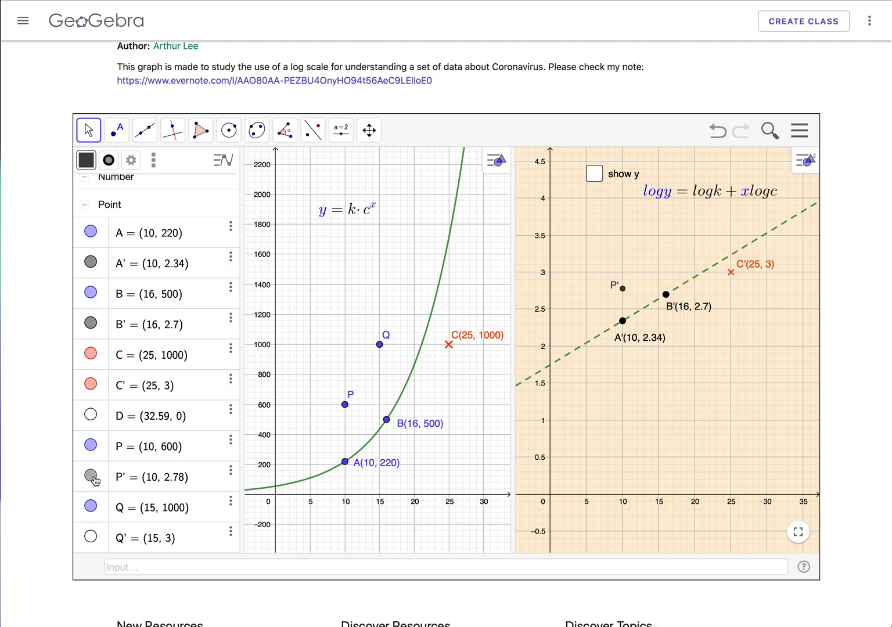
click(91, 537)
scroll(105, 243, up, 3)
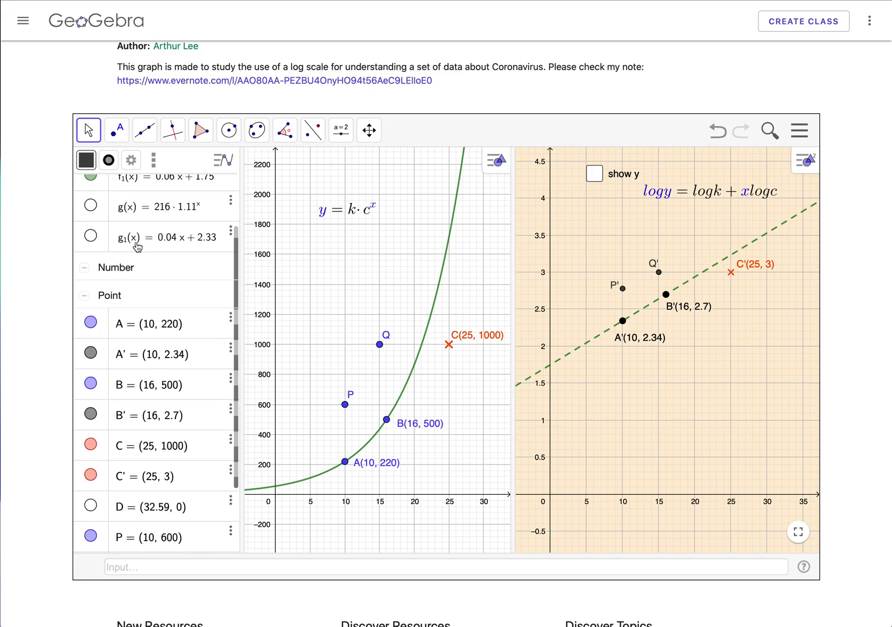
scroll(137, 247, up, 2)
Show g₁ and curve g(x) = 150·1.15^x, then raise Q along it to 1200.
click(91, 293)
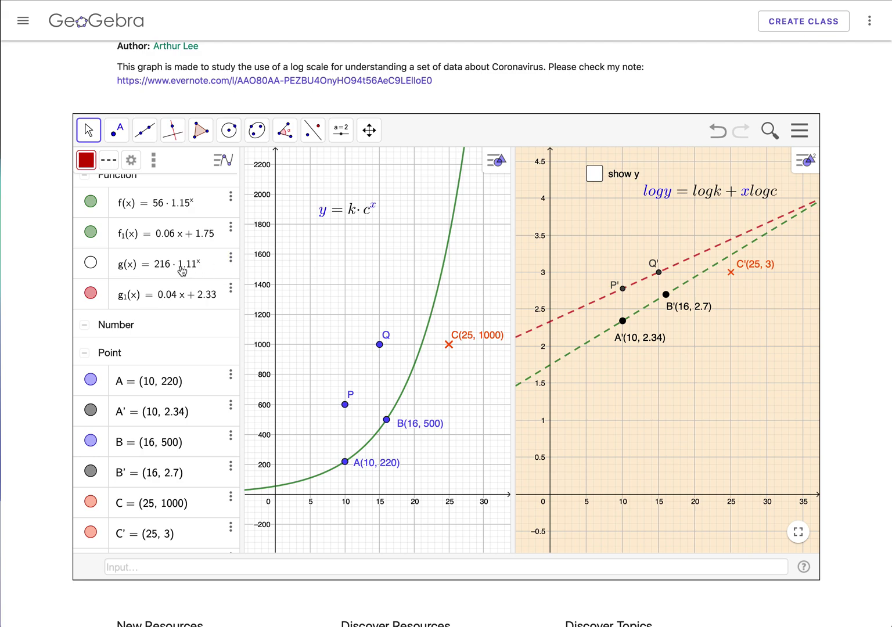
click(90, 262)
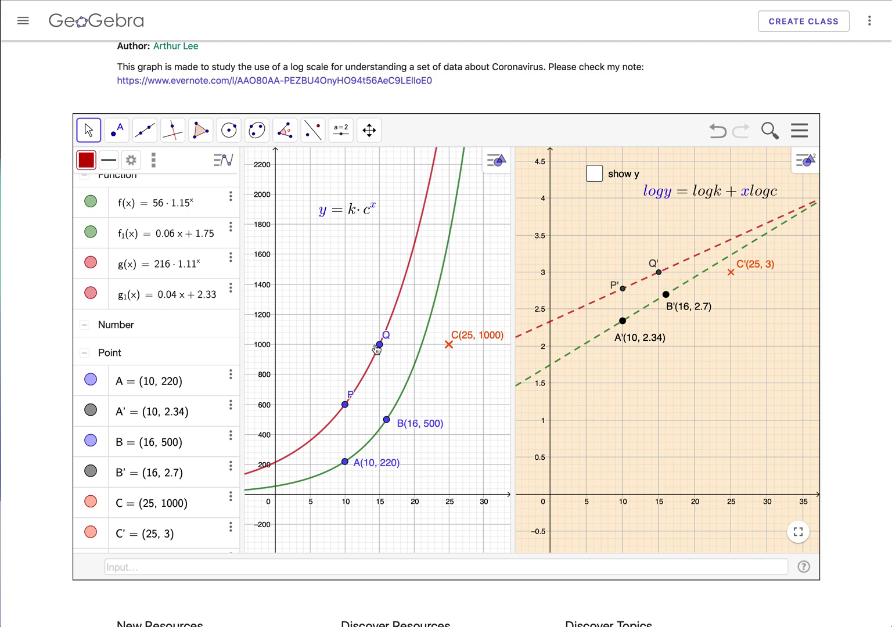
drag(379, 345, 380, 316)
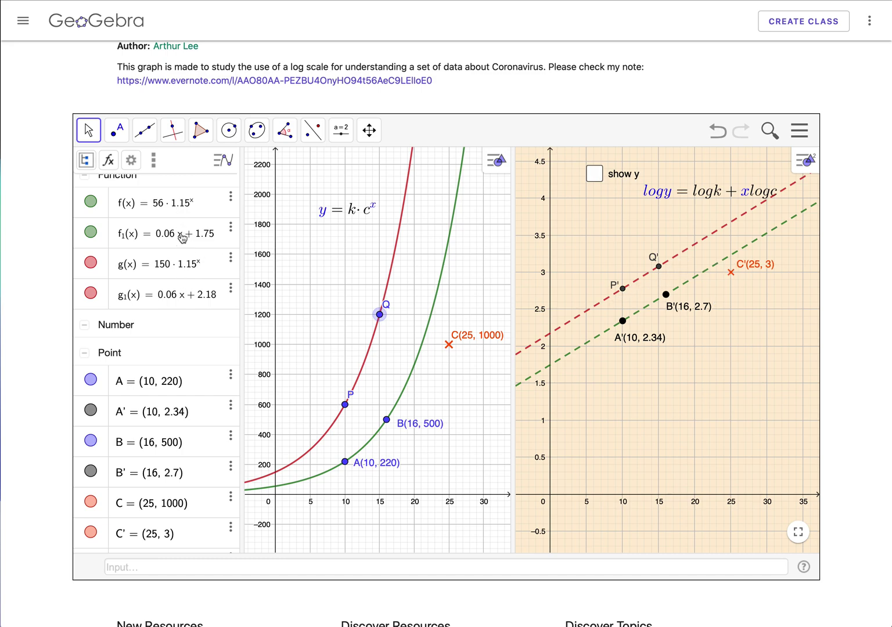
click(422, 335)
Show the log-scale y labels 10–10000 and slide them beside the log view's y-axis.
click(598, 176)
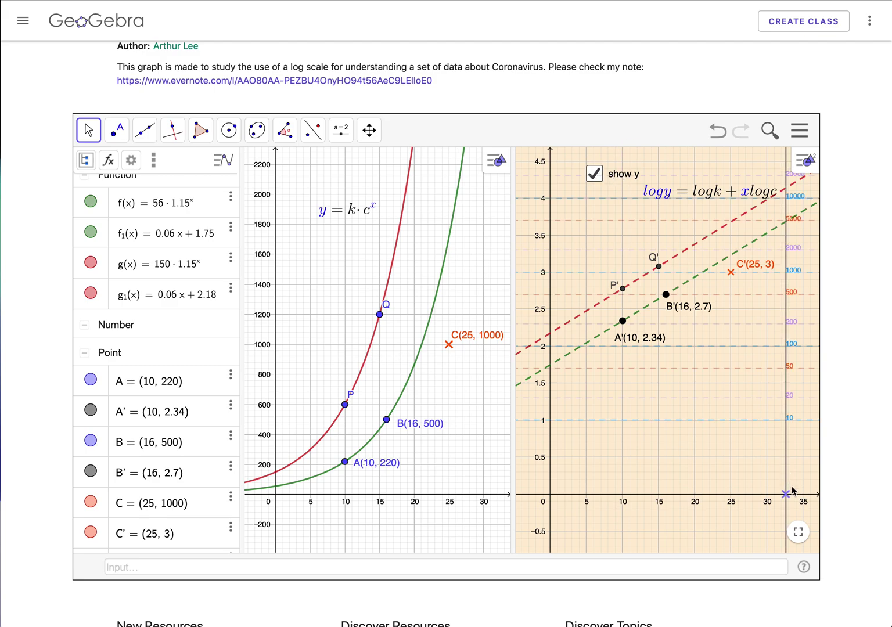
drag(787, 494, 551, 505)
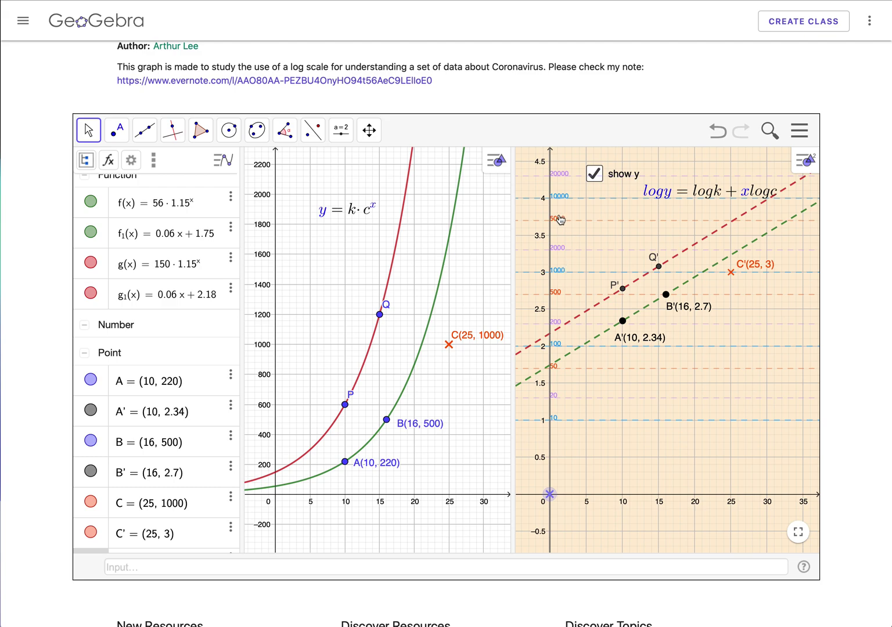
mouse_move(549, 495)
mouse_down()
mouse_move(623, 498)
mouse_move(556, 498)
mouse_up()
click(649, 0)
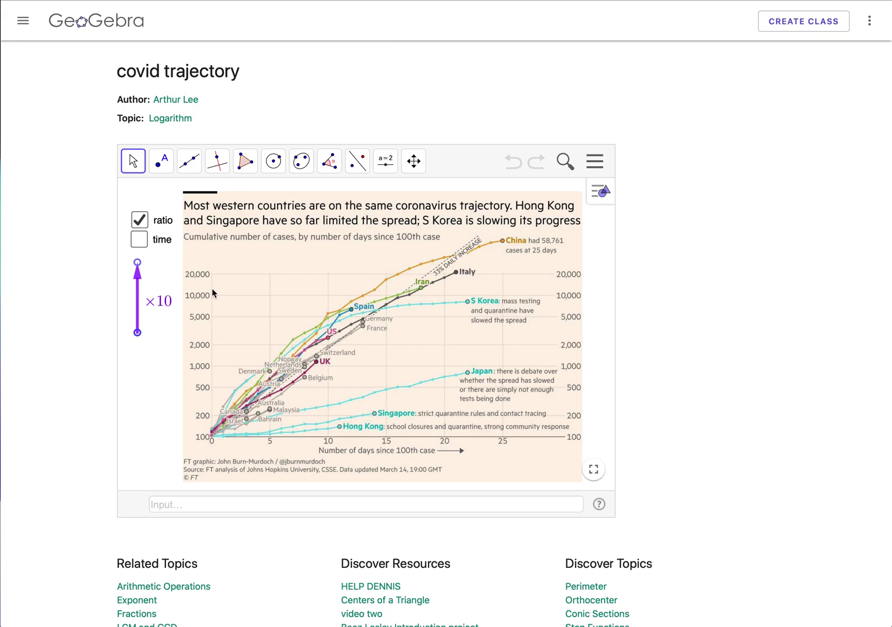
click(453, 2)
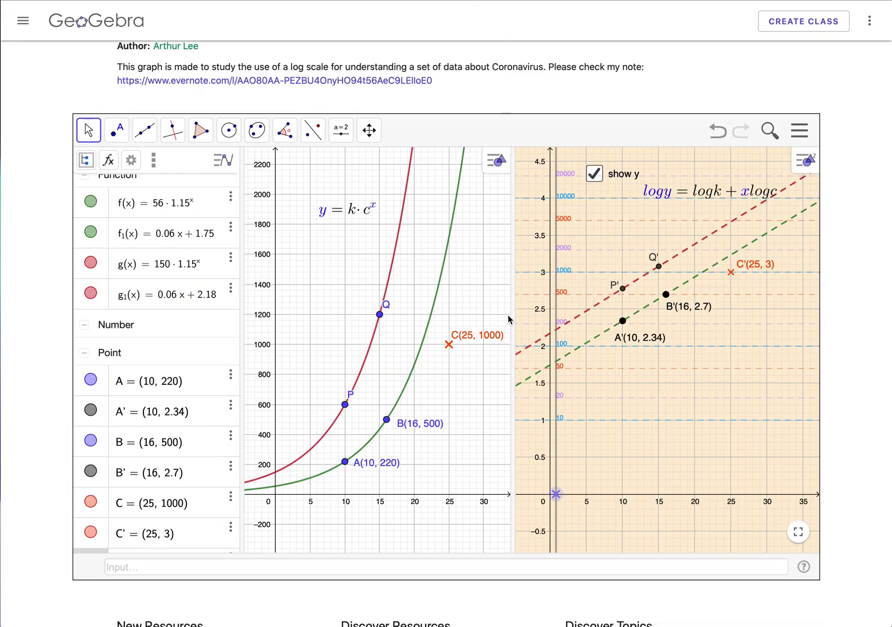